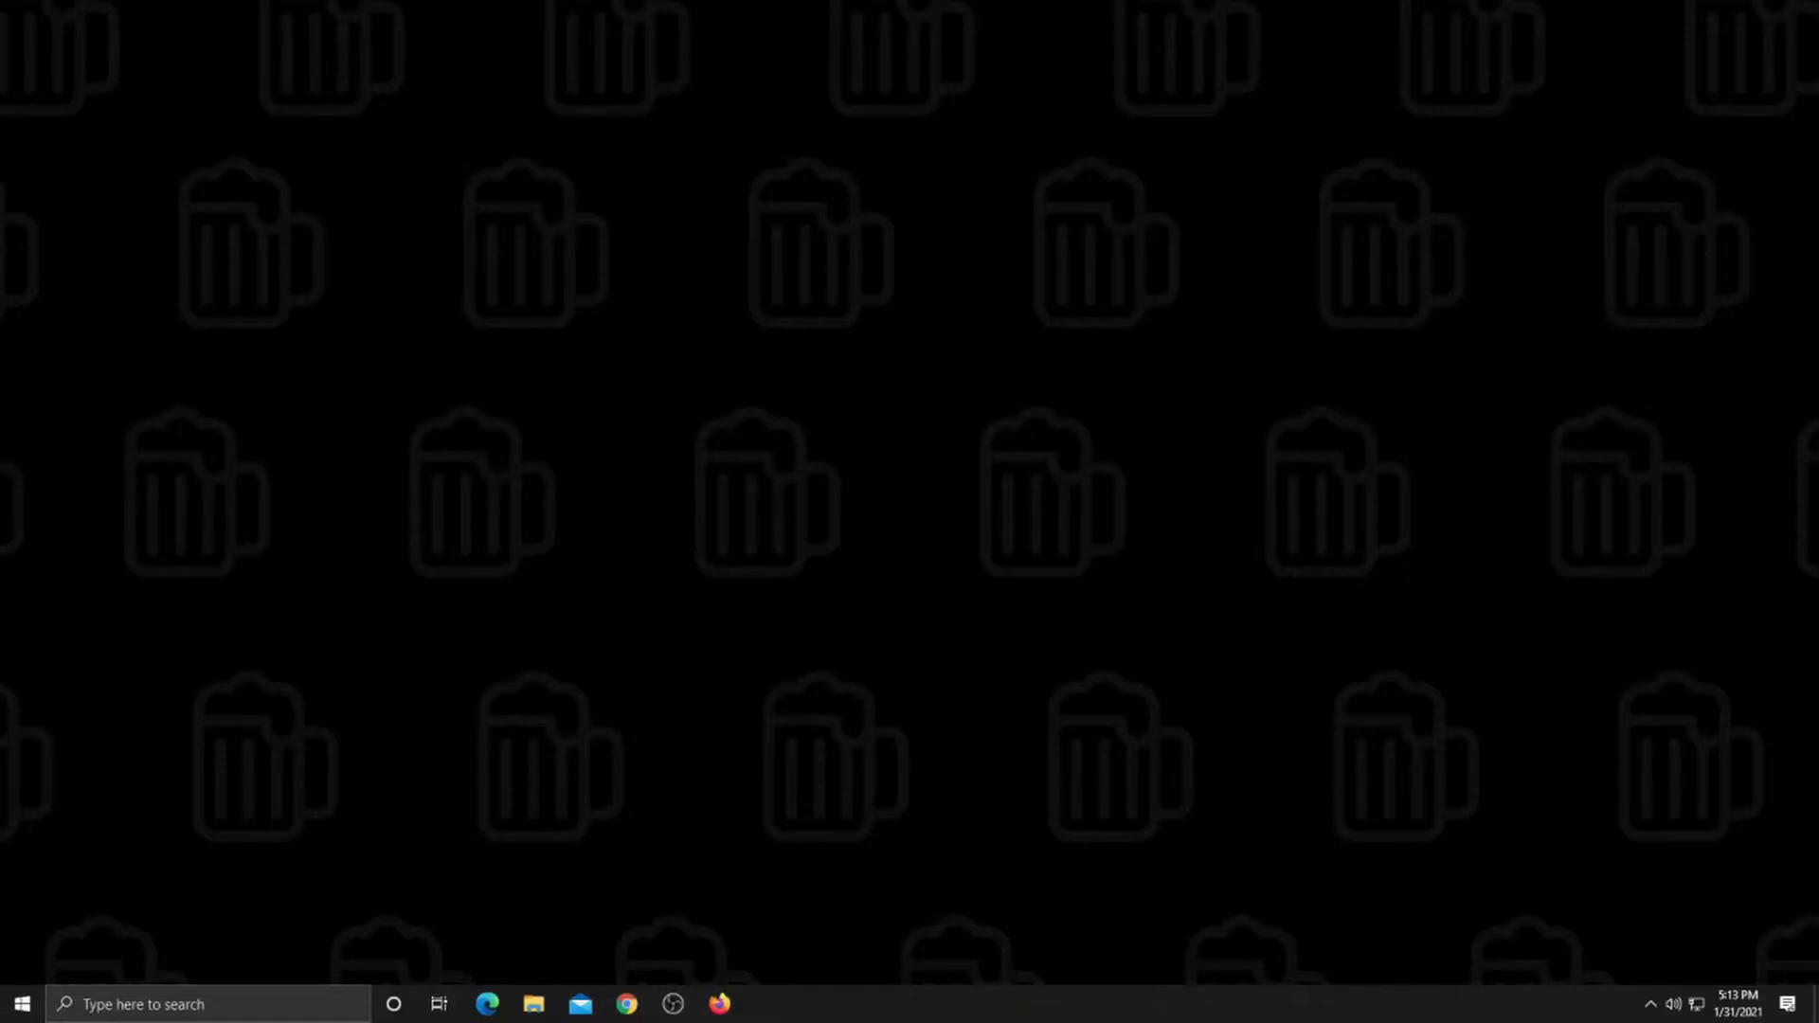
Switch to OBS Studio and add a new scene named "Nested Scene 1".
{"action": "left_click", "coordinate": [672, 1003]}
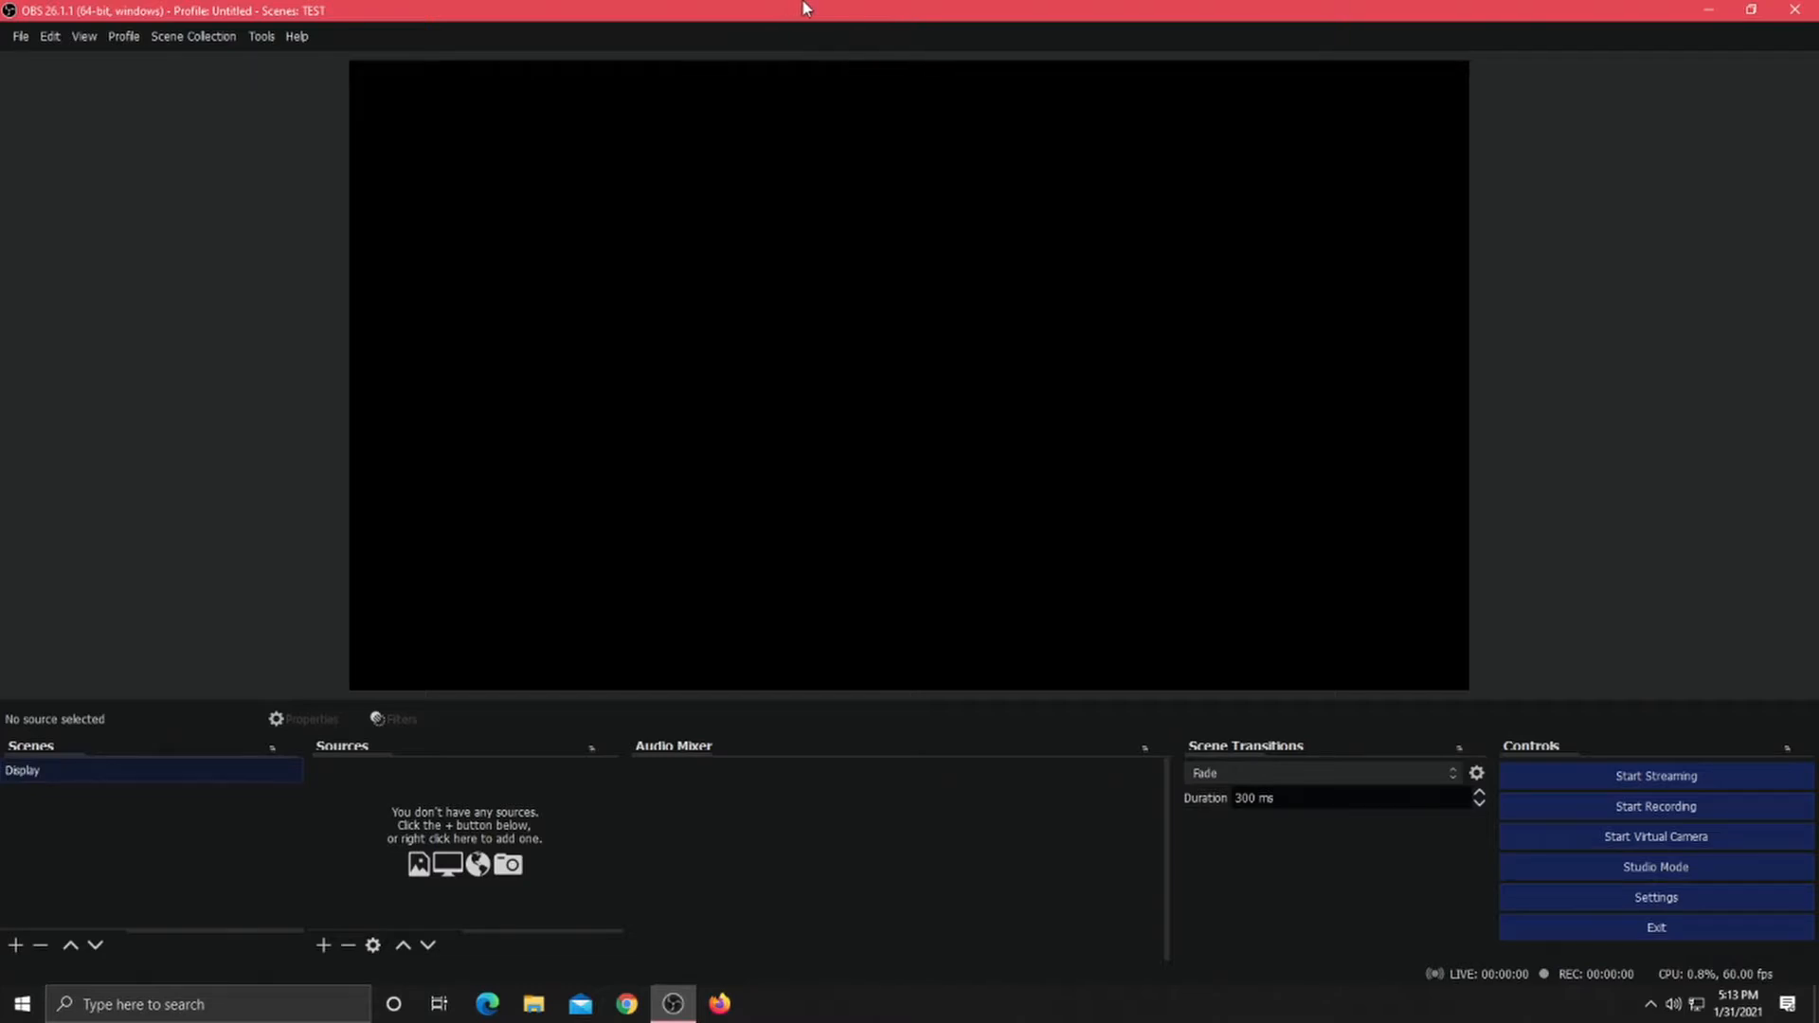
{"action": "left_click", "coordinate": [15, 945]}
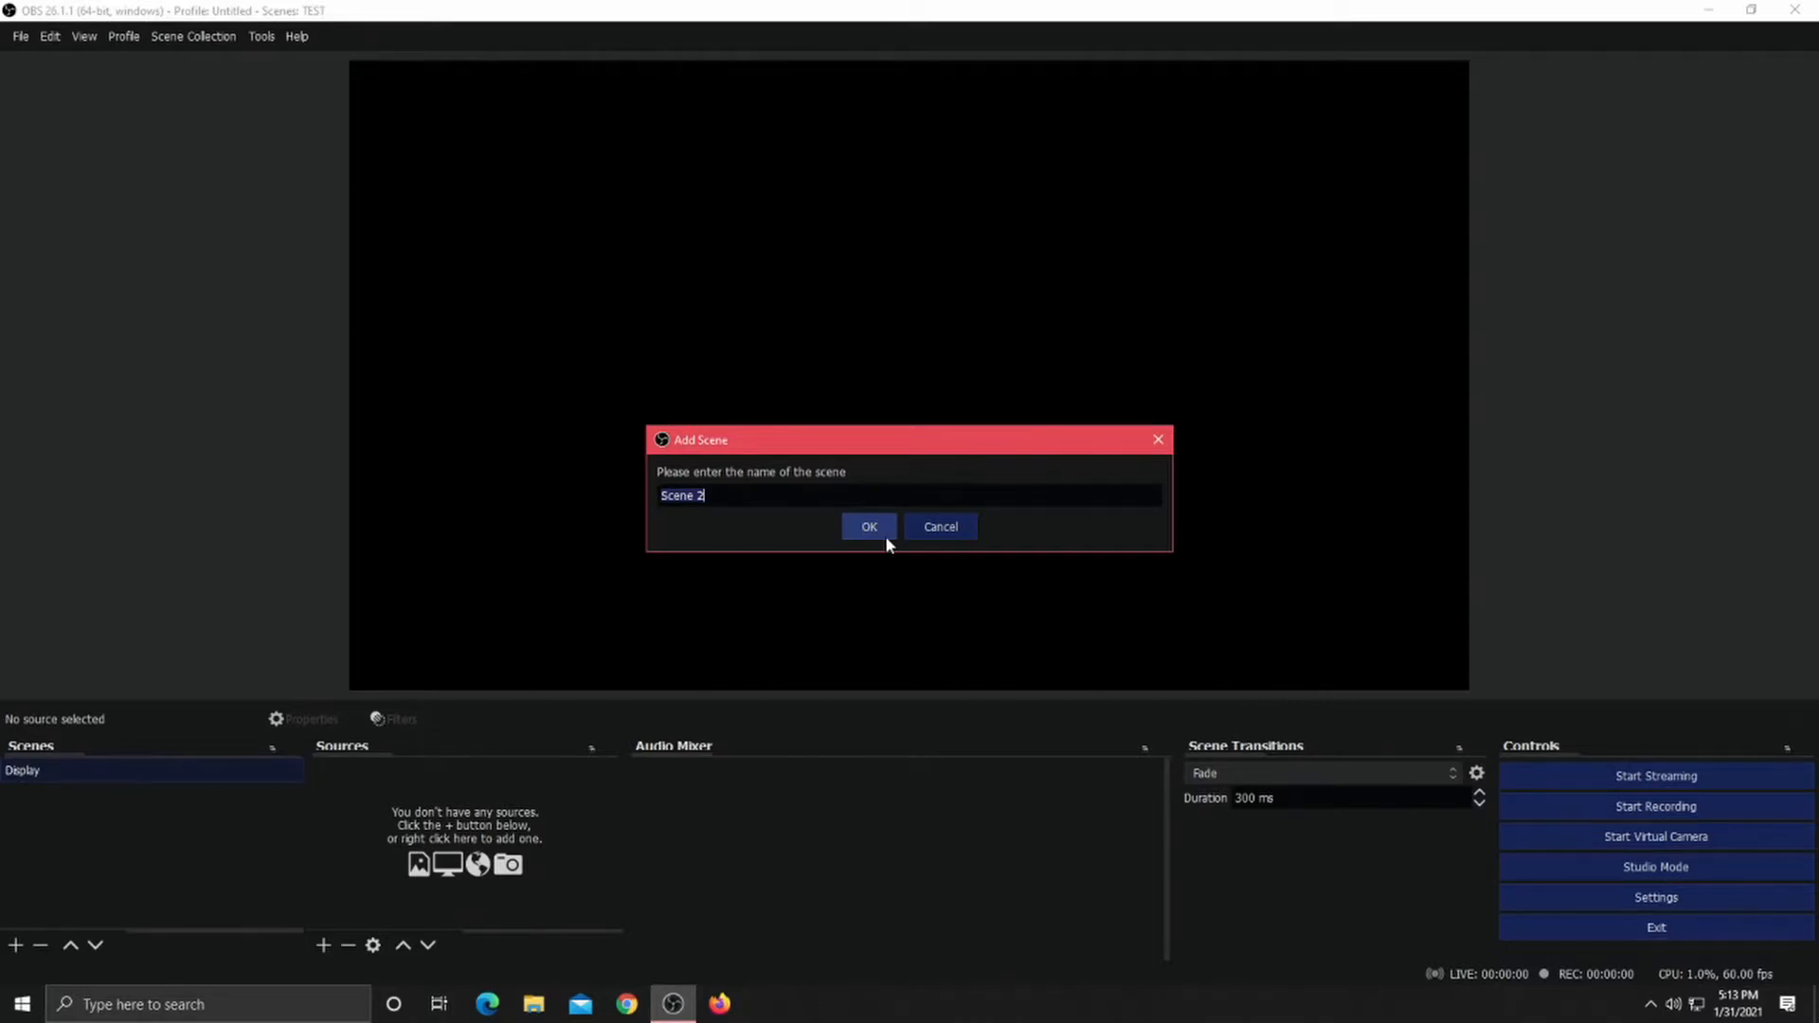
{"action": "type", "text": "Nested Scene 1"}
{"action": "left_click", "coordinate": [884, 537]}
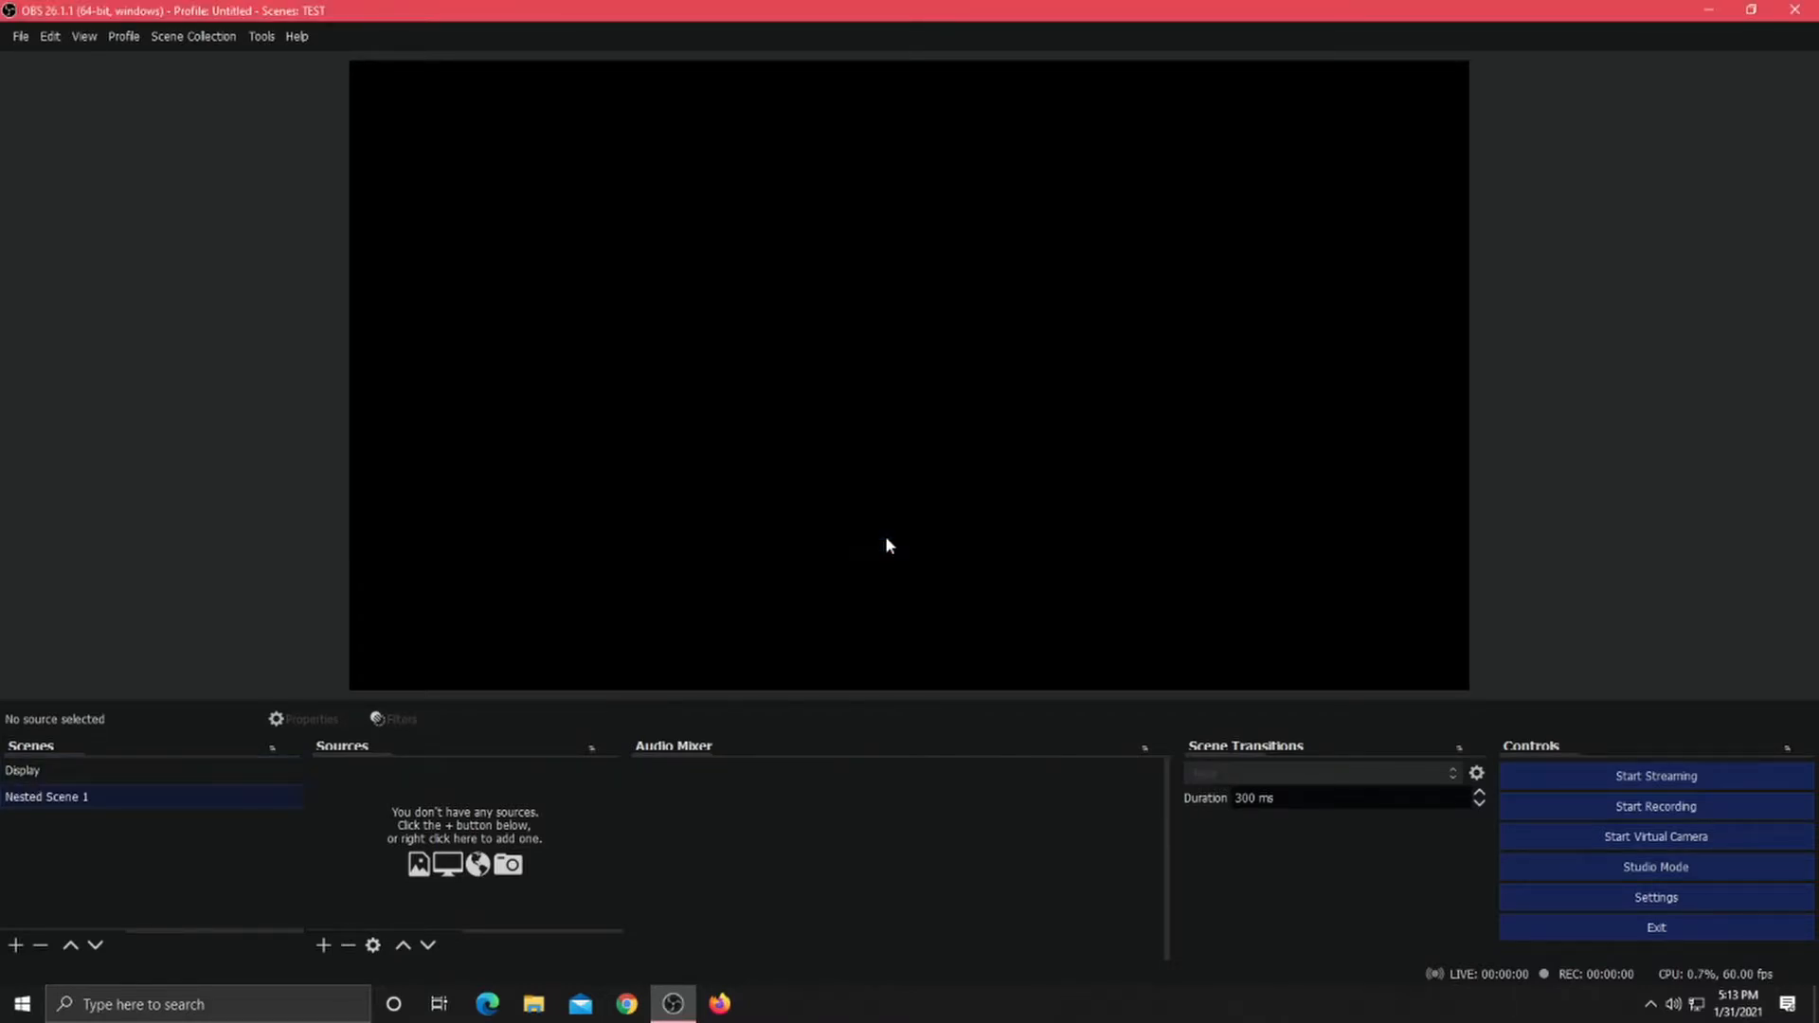
Add a new Color Source to Nested Scene 1 with colour #d1d1d1, width 1920 and height 1080.
{"action": "left_click", "coordinate": [323, 944]}
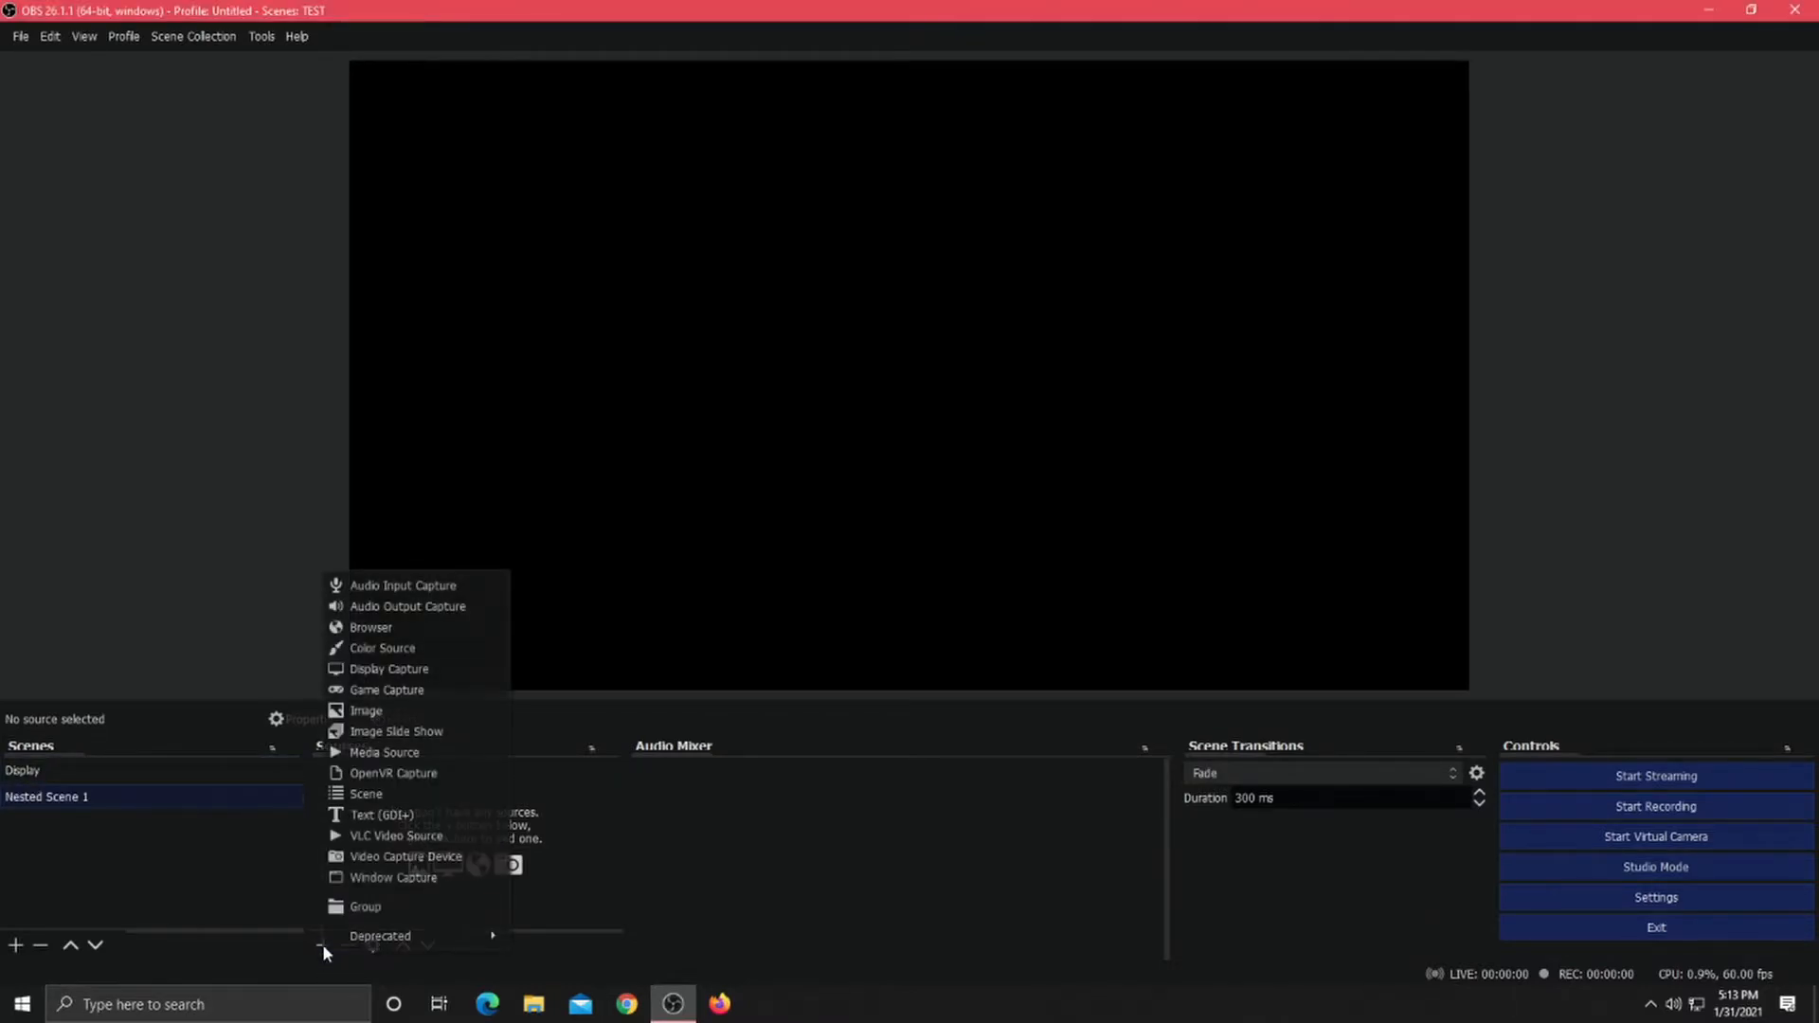
{"action": "left_click", "coordinate": [382, 651]}
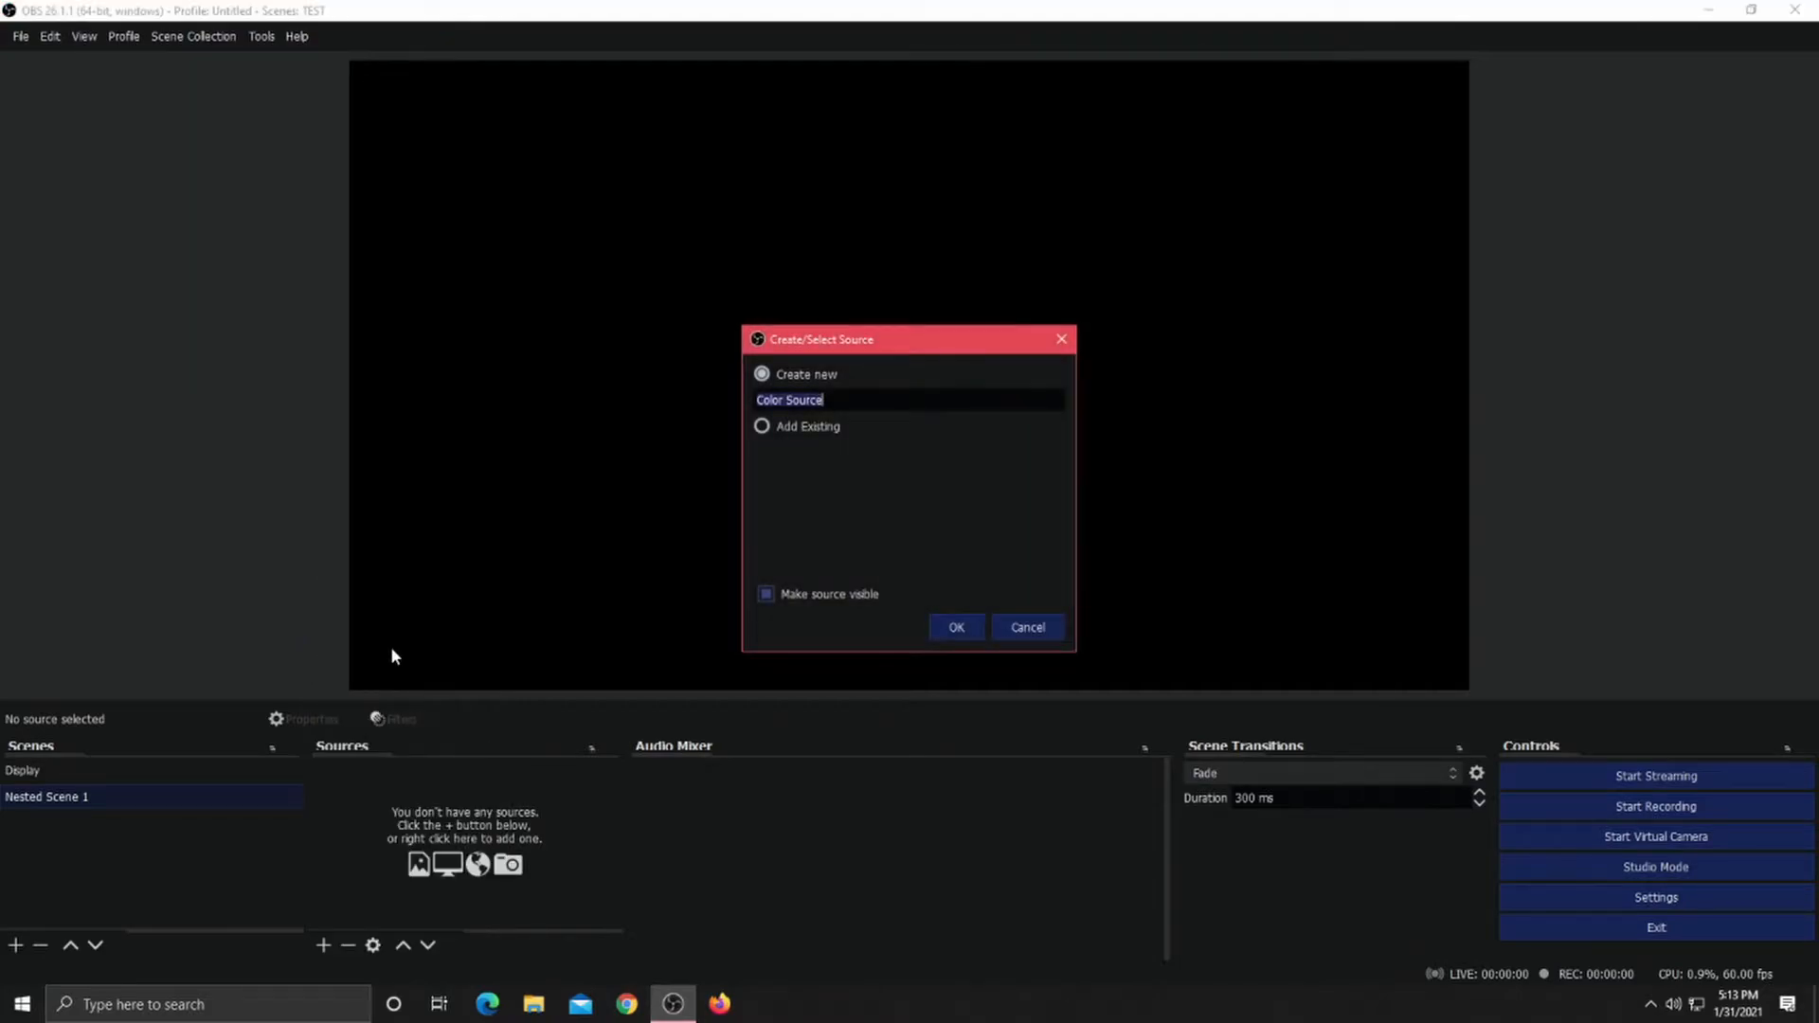
{"action": "left_click", "coordinate": [964, 626]}
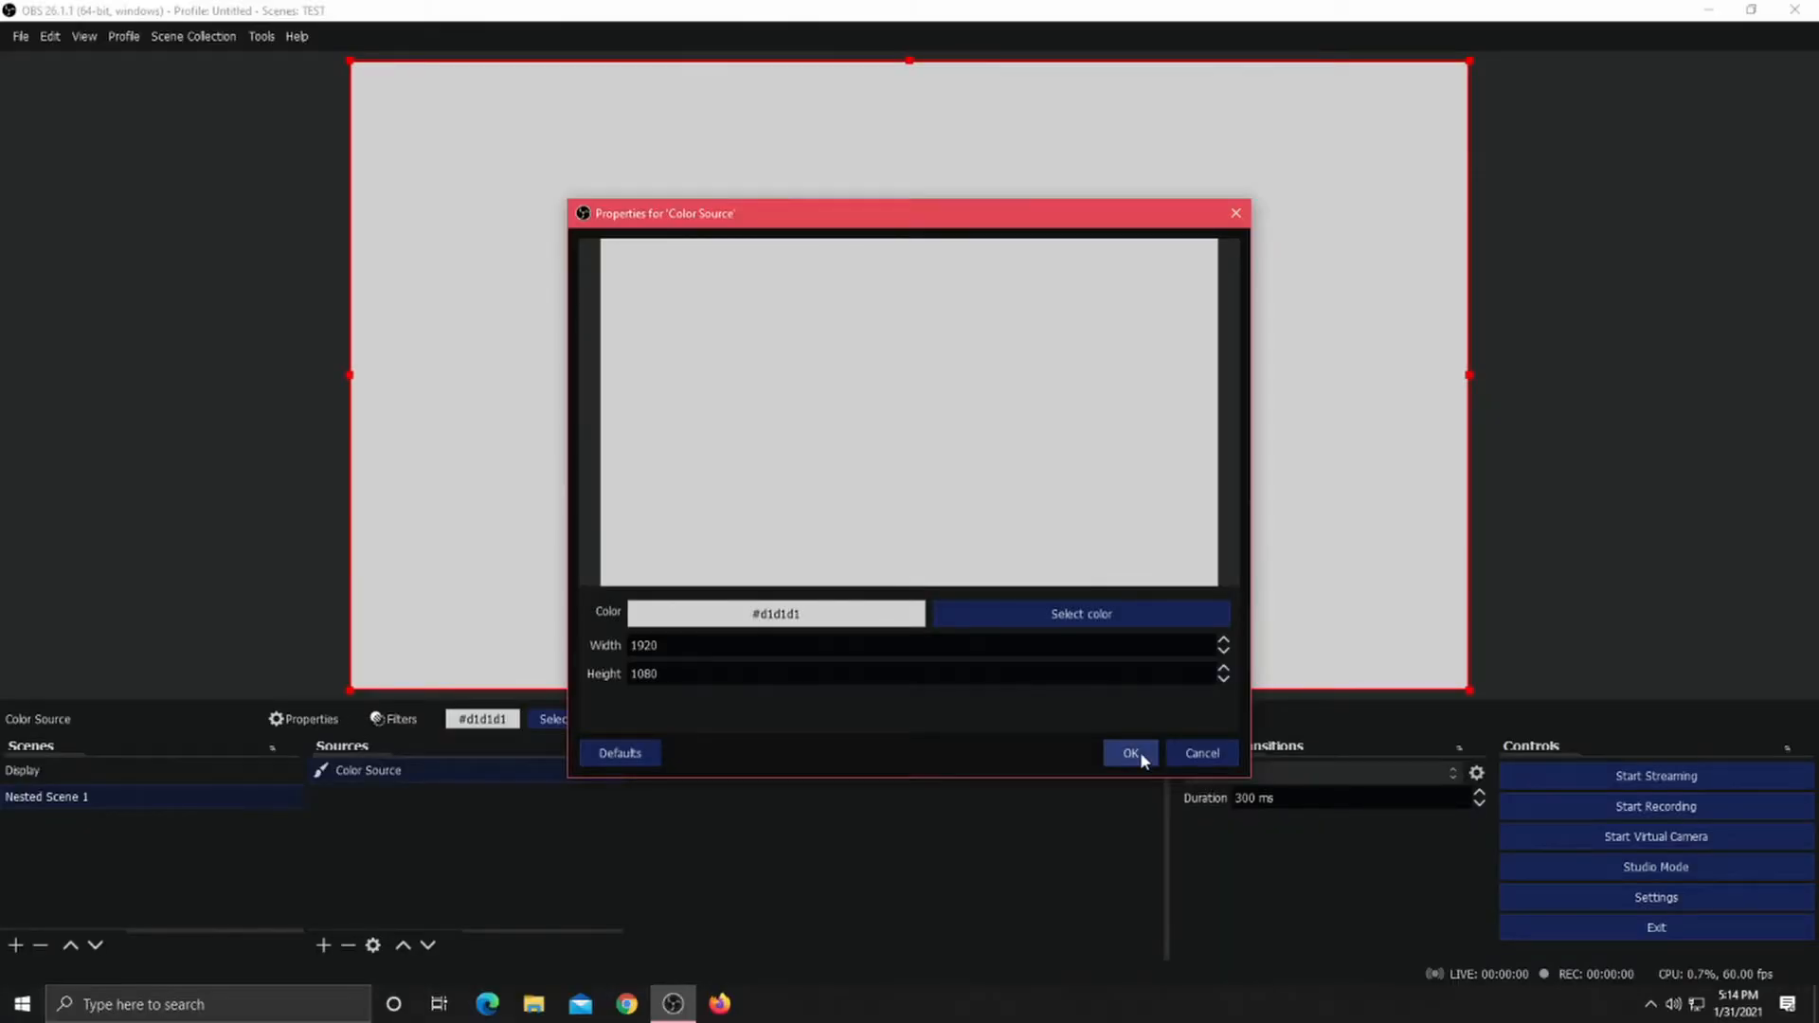
{"action": "left_click", "coordinate": [1132, 752]}
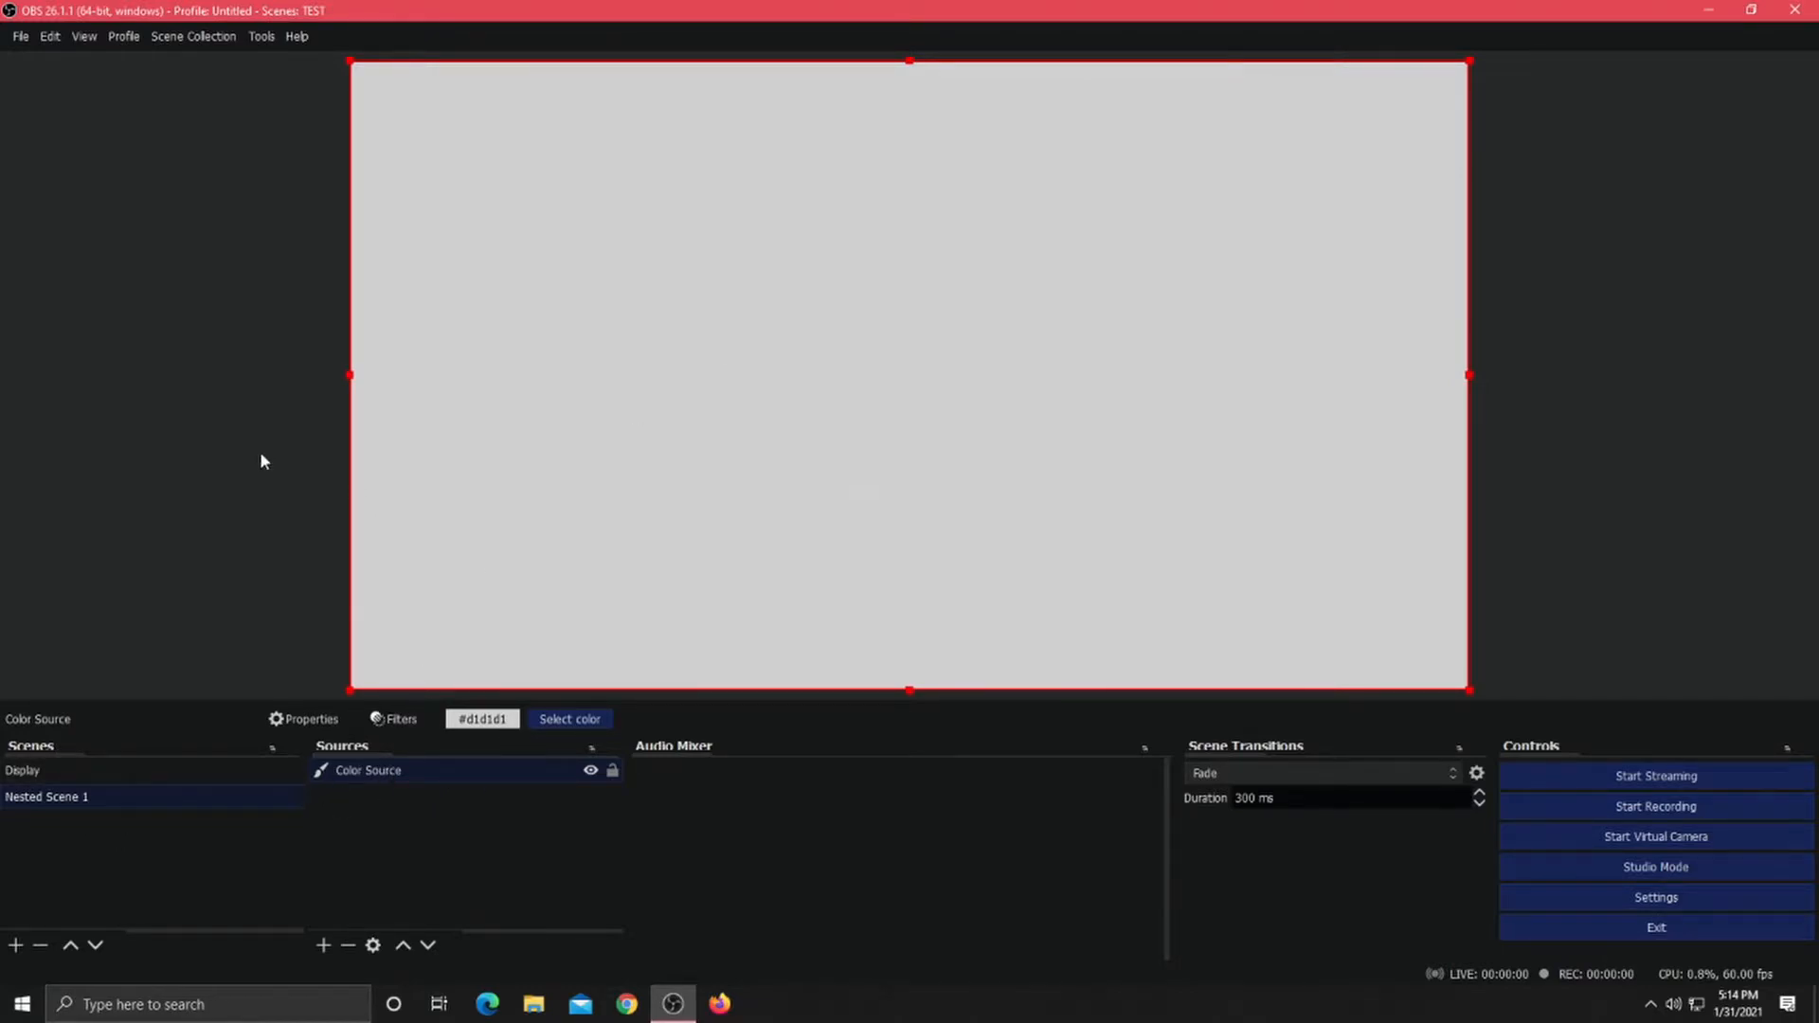
Add the existing Nested Scene 1 to the Display scene as a Scene source.
{"action": "left_click", "coordinate": [72, 769]}
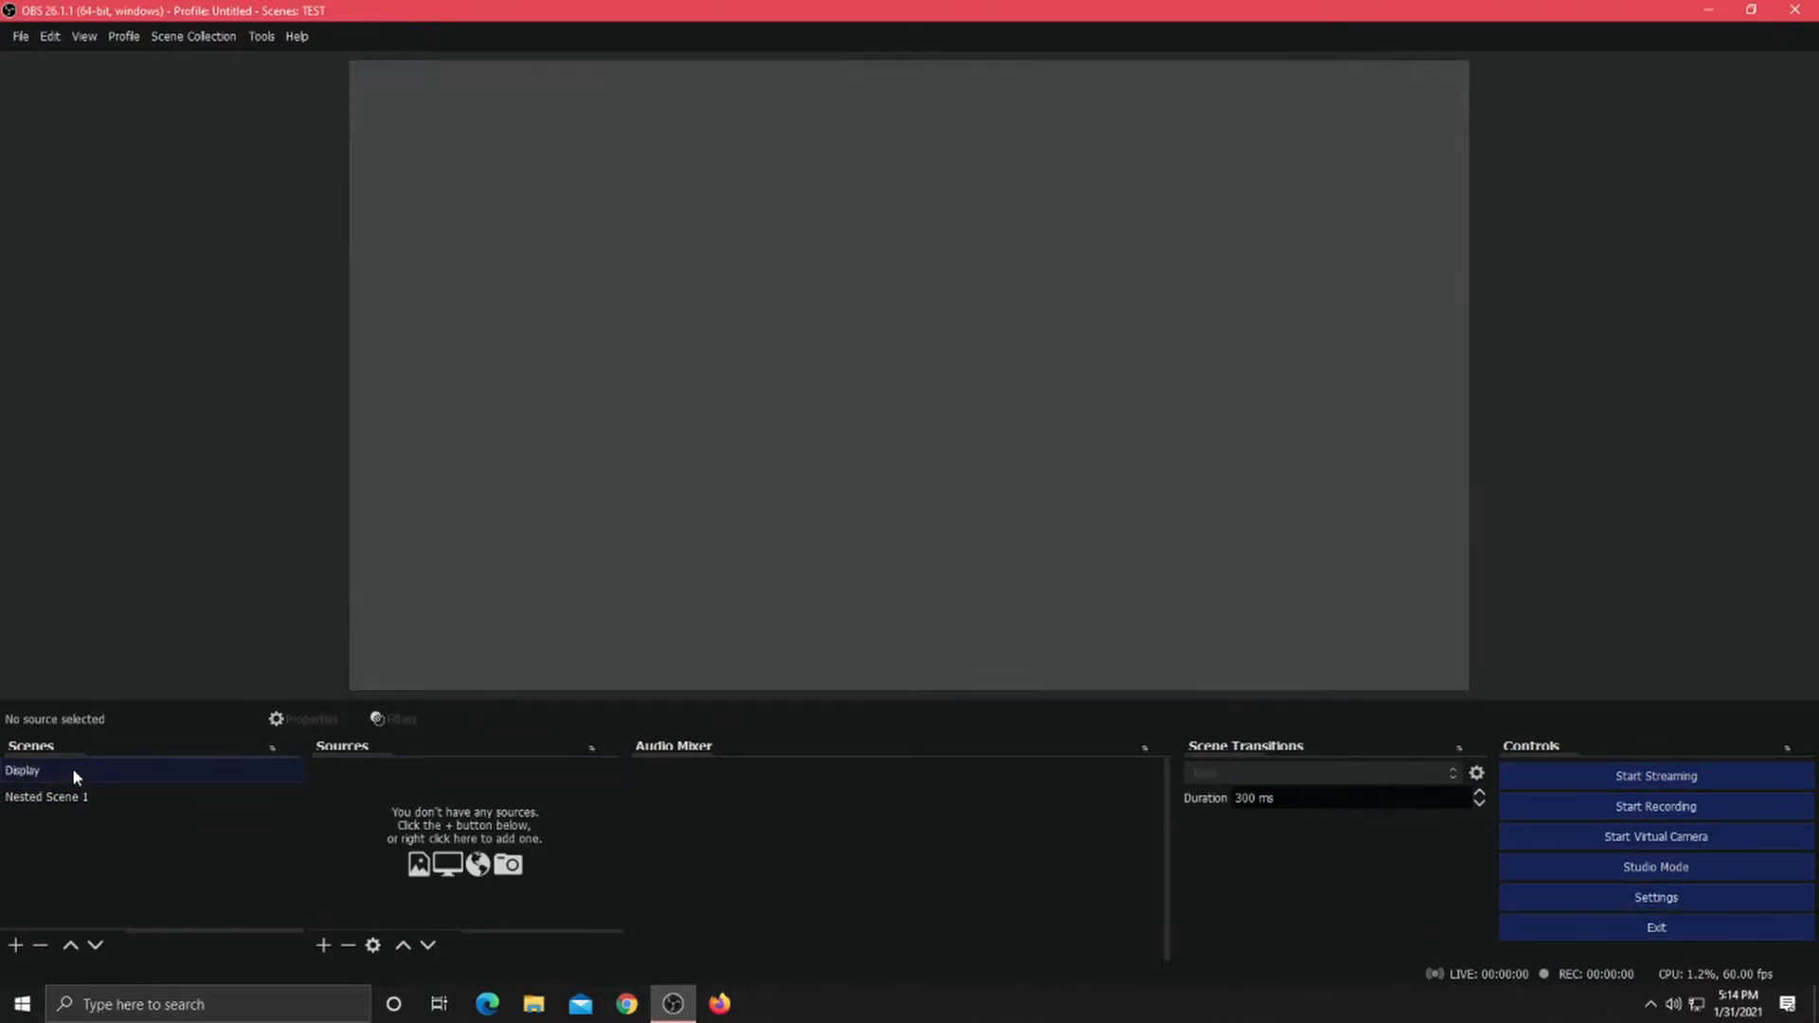
{"action": "left_click", "coordinate": [322, 944]}
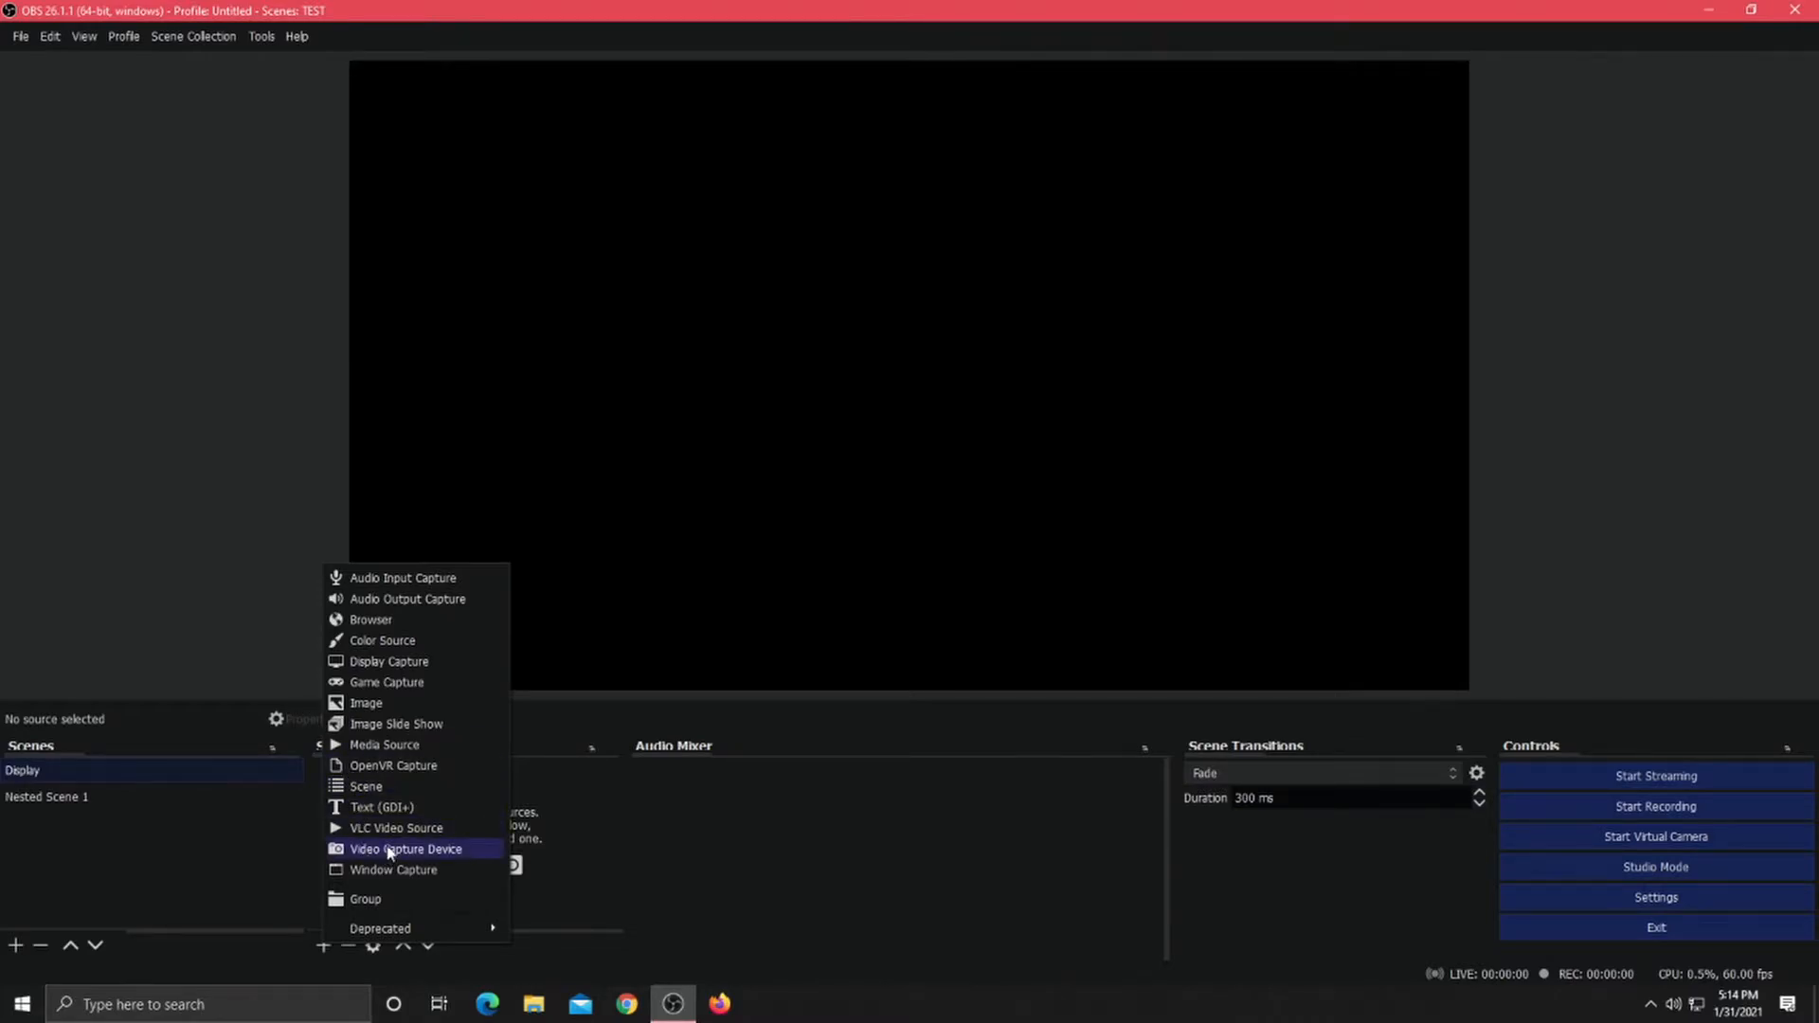
{"action": "left_click", "coordinate": [390, 787]}
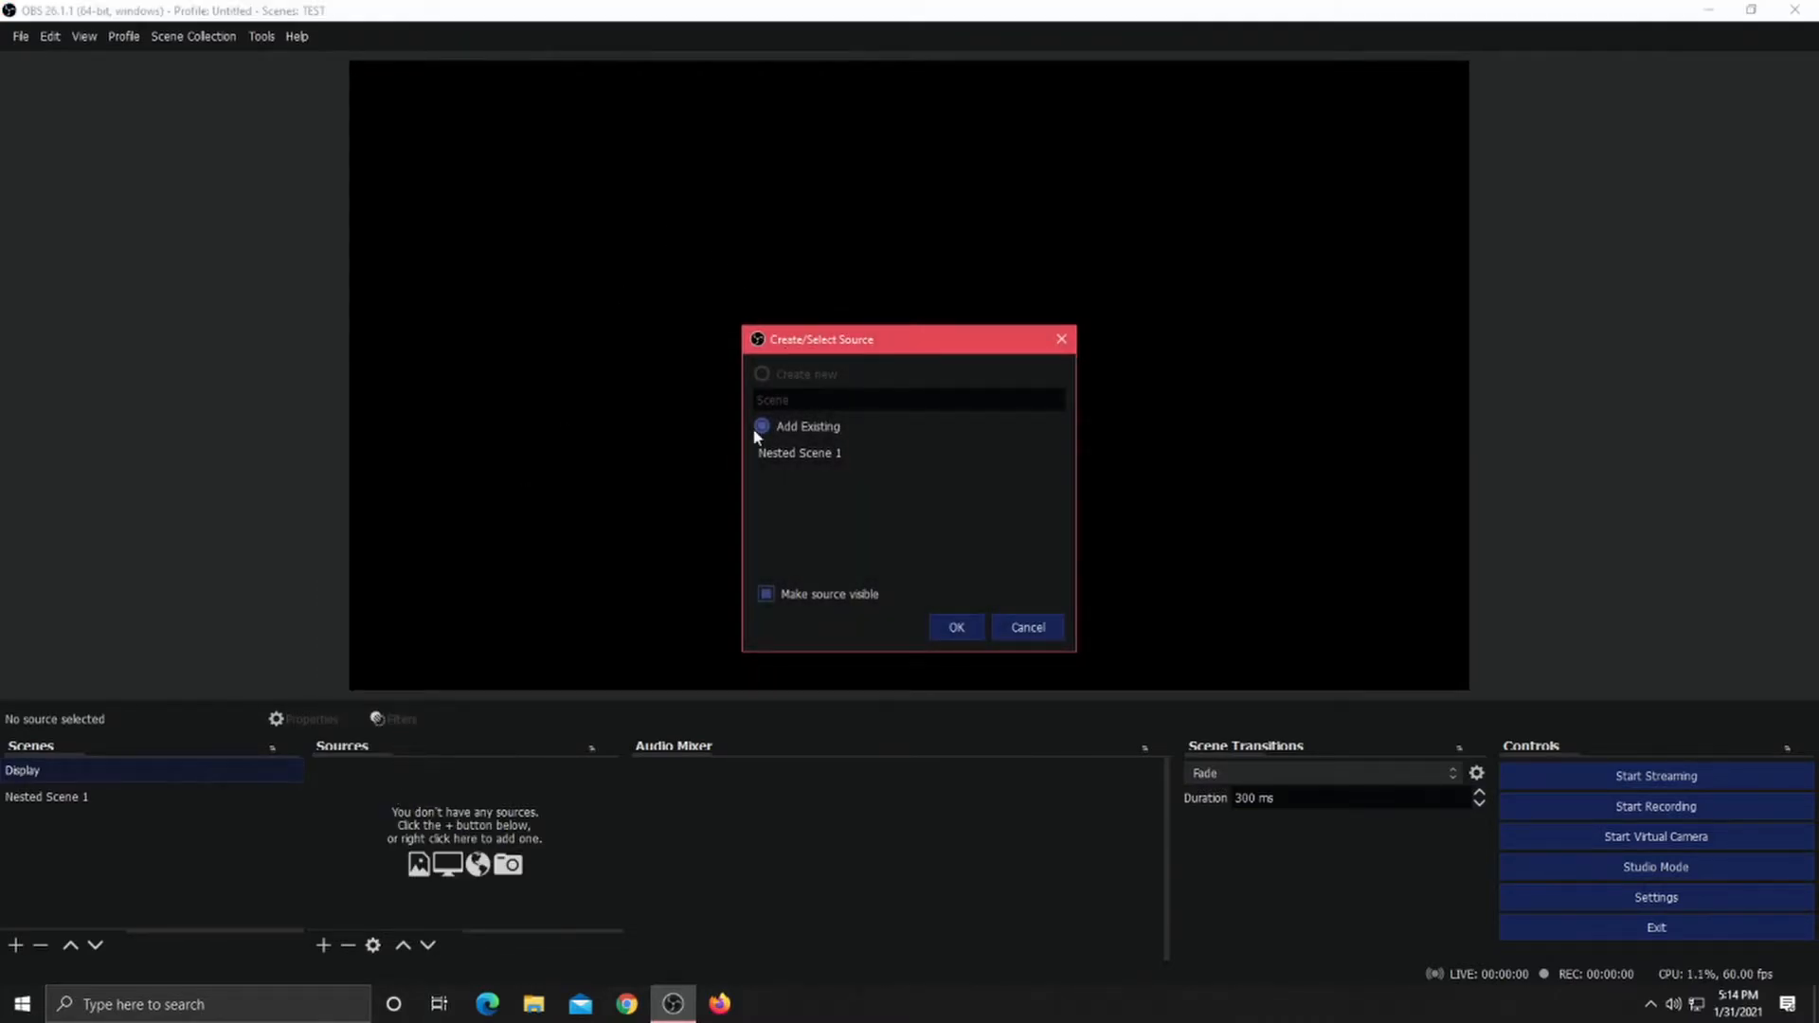
{"action": "left_click", "coordinate": [959, 628]}
{"action": "left_click", "coordinate": [790, 451]}
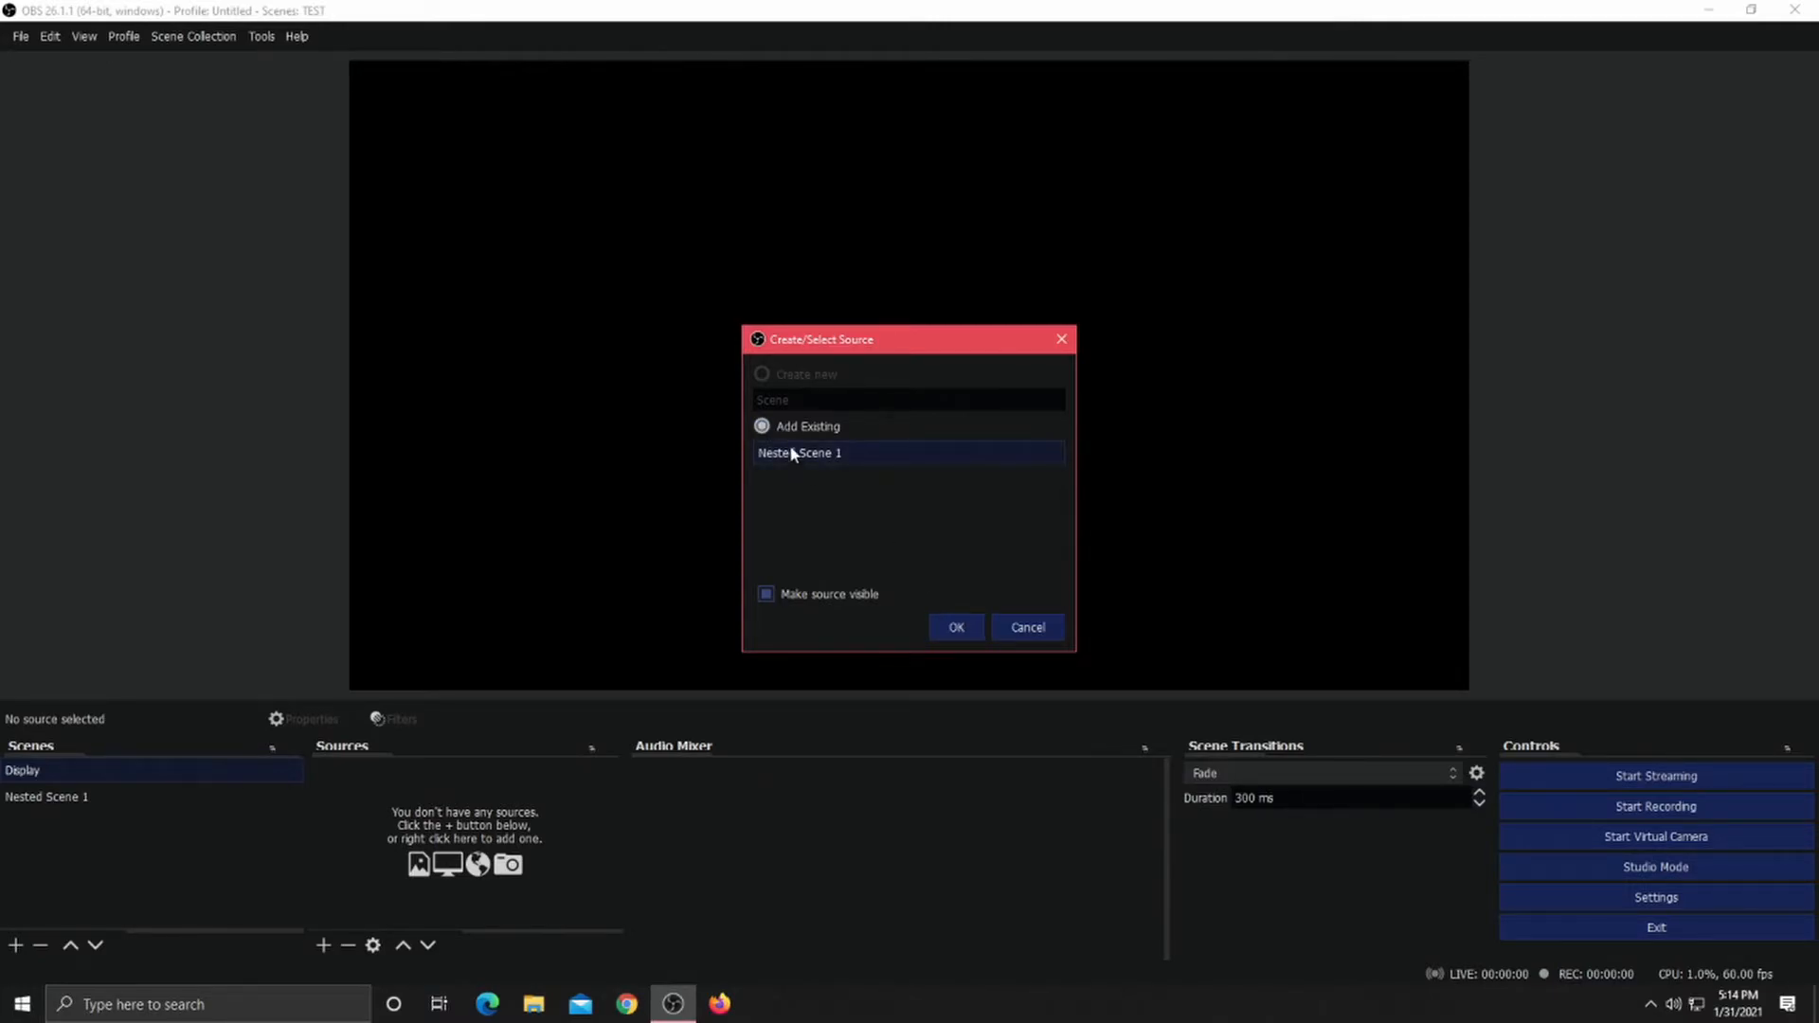
{"action": "left_click", "coordinate": [953, 629]}
Shrink the nested scene in Display, crop both its sides into a narrow upright rectangle, and move it near the canvas's left edge.
{"action": "left_click_drag", "start_coordinate": [346, 57], "coordinate": [758, 229]}
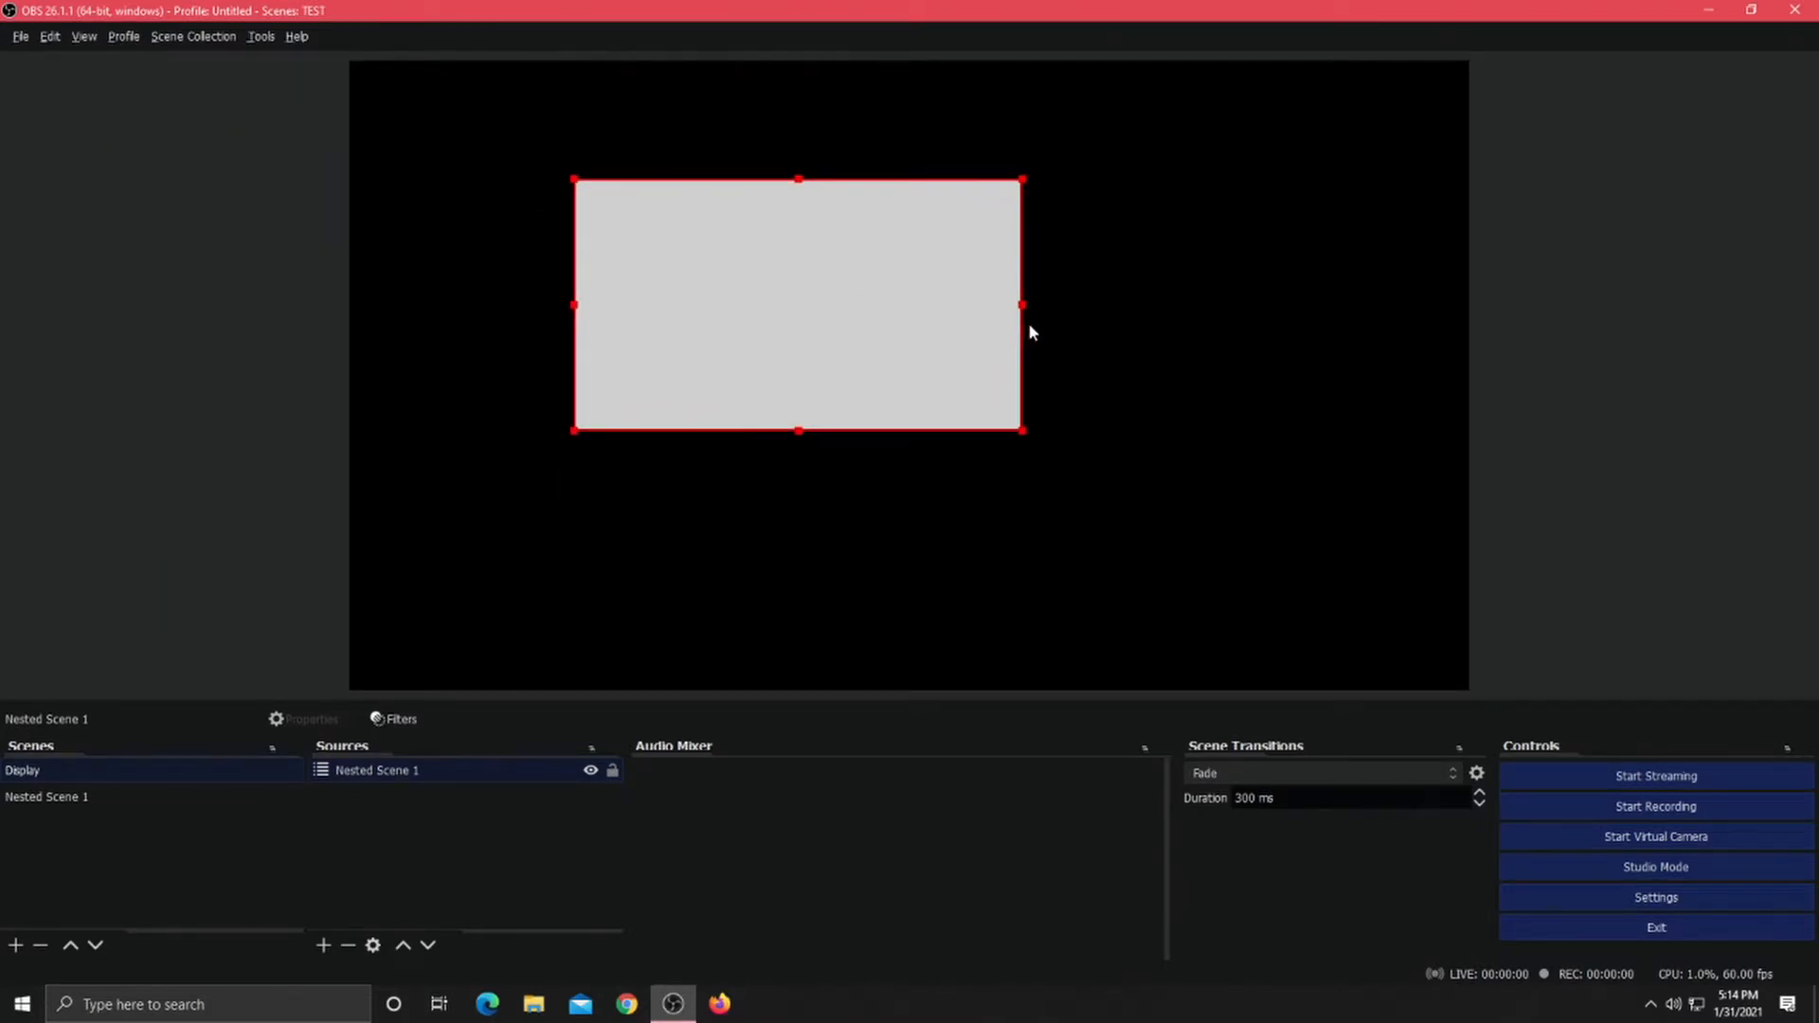
{"action": "left_click_drag", "start_coordinate": [1021, 305], "coordinate": [876, 301]}
{"action": "left_click_drag", "start_coordinate": [580, 304], "coordinate": [666, 307]}
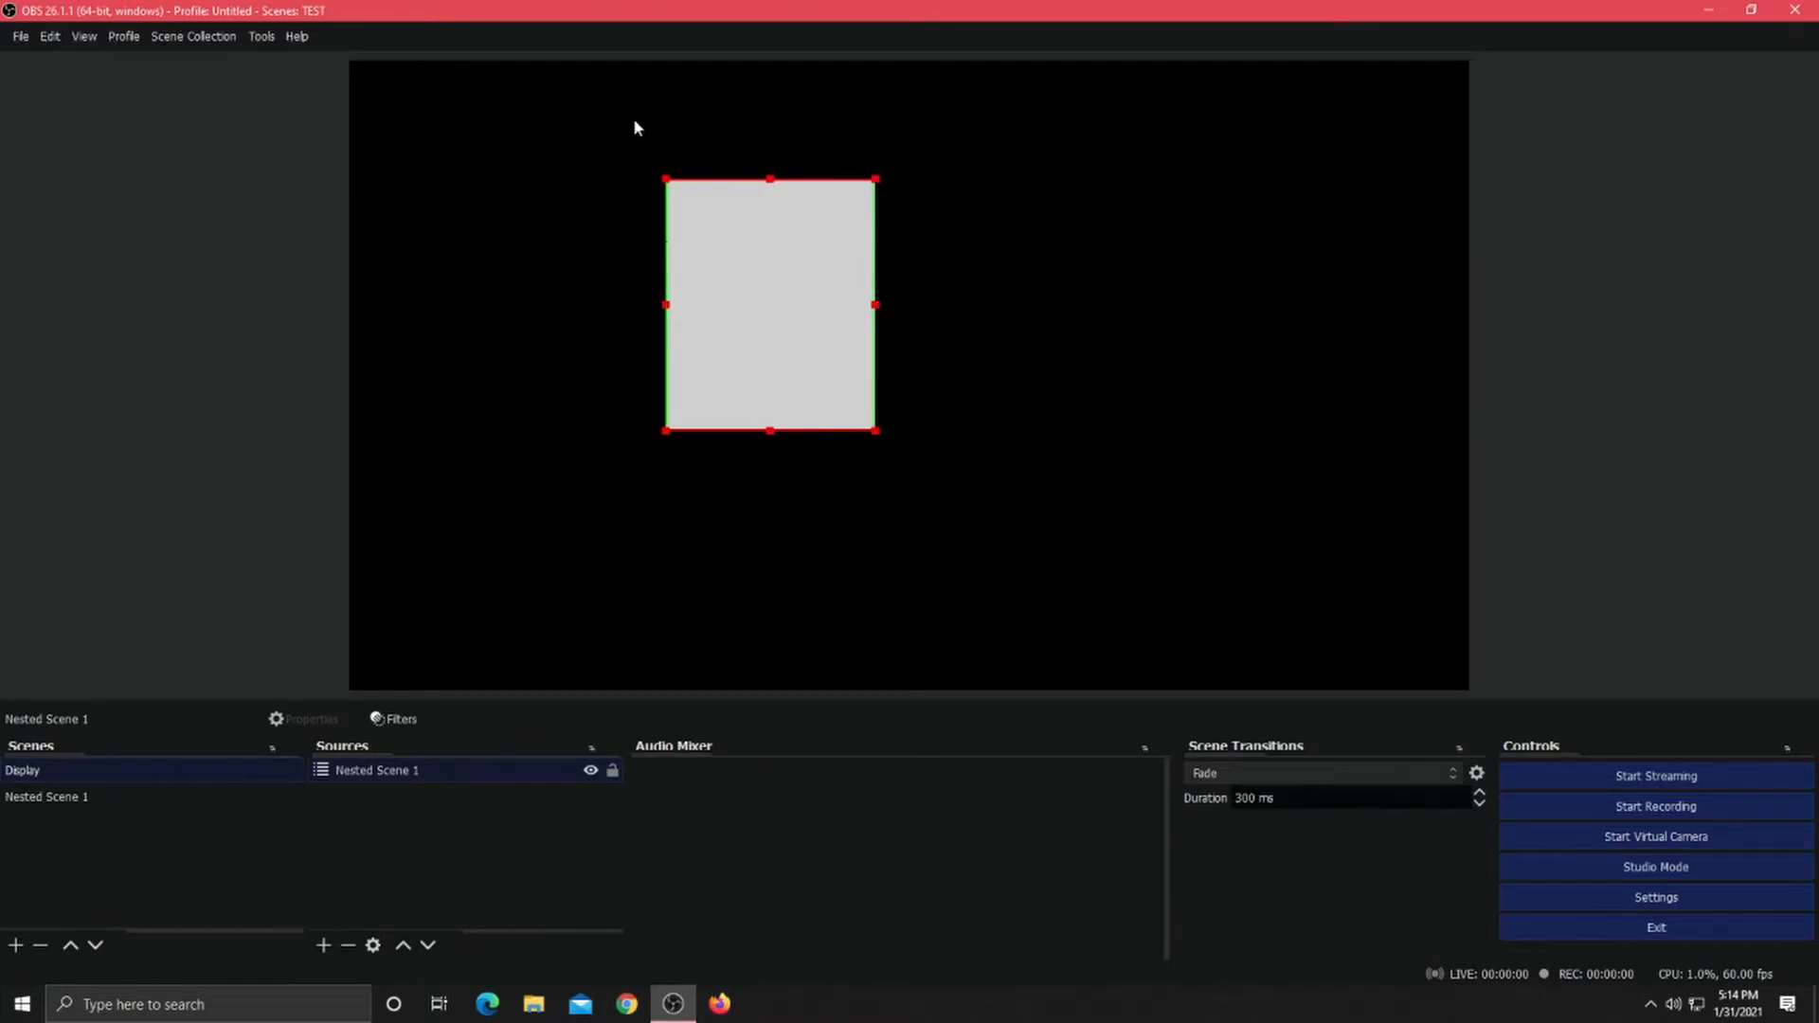
{"action": "left_click_drag", "start_coordinate": [738, 325], "coordinate": [491, 444]}
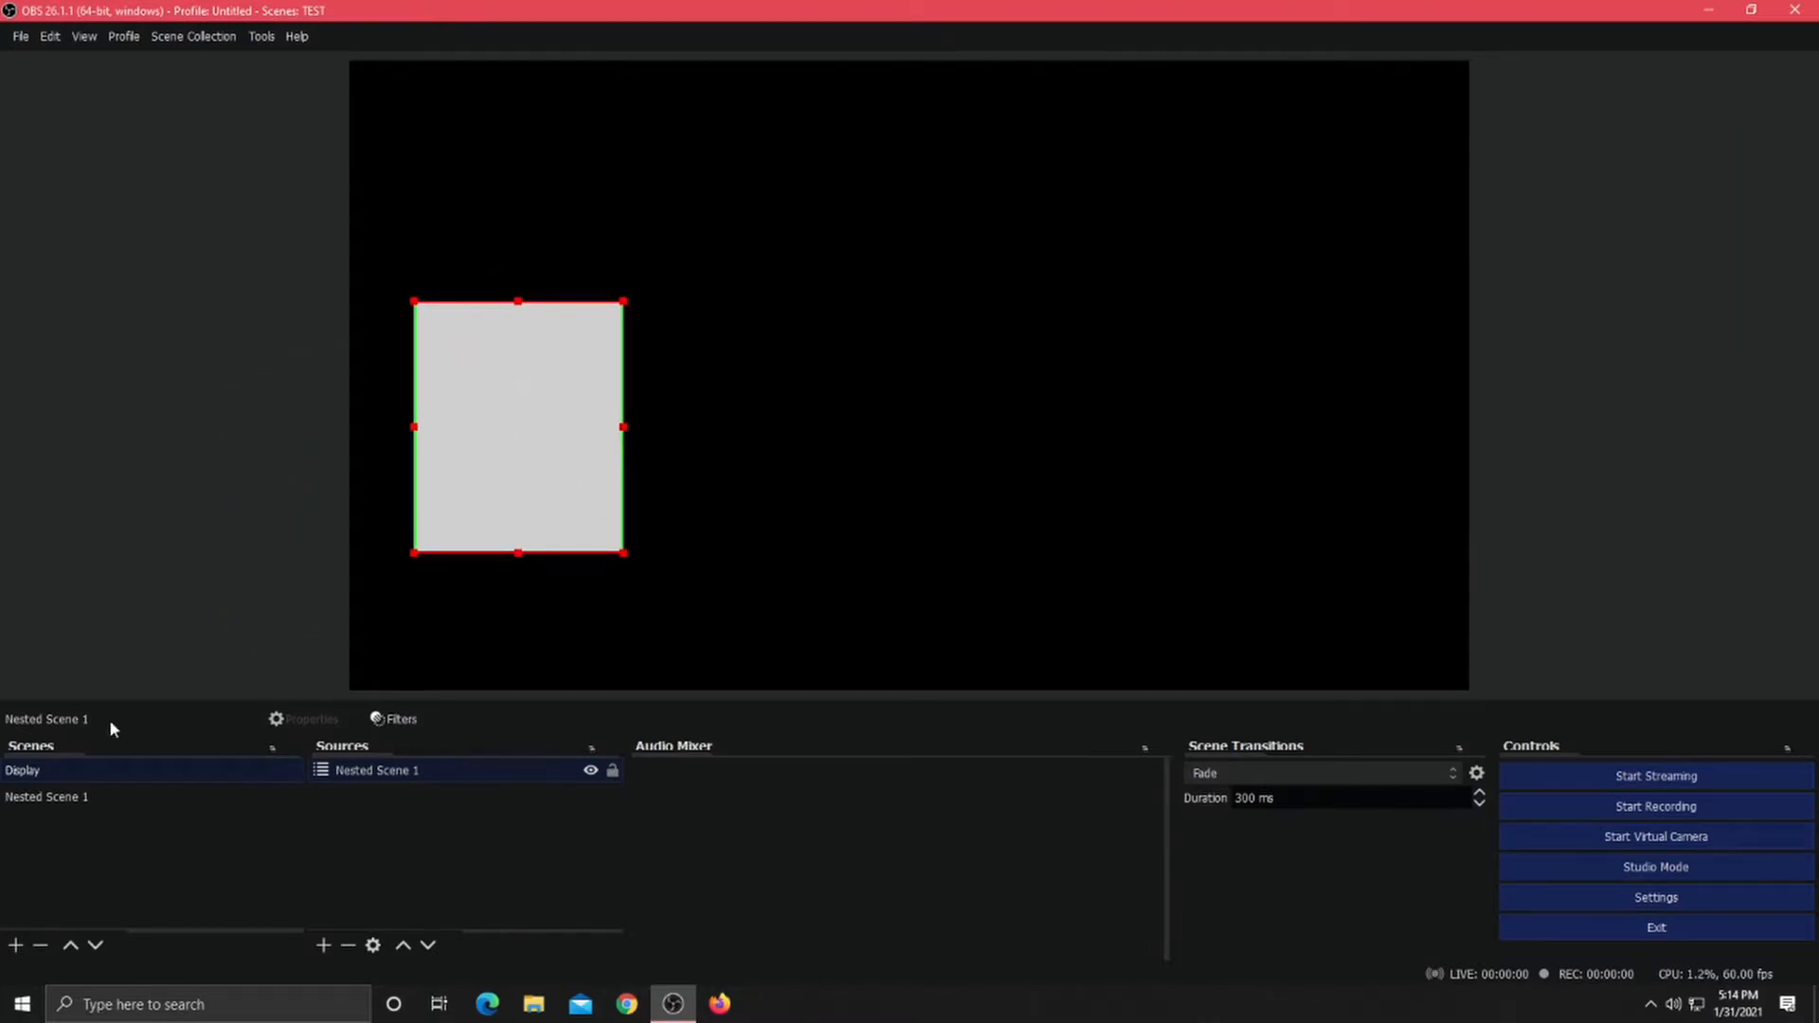
Compare Nested Scene 1 with the Display scene, and add a new scene named "Scene 2".
{"action": "left_click", "coordinate": [89, 796]}
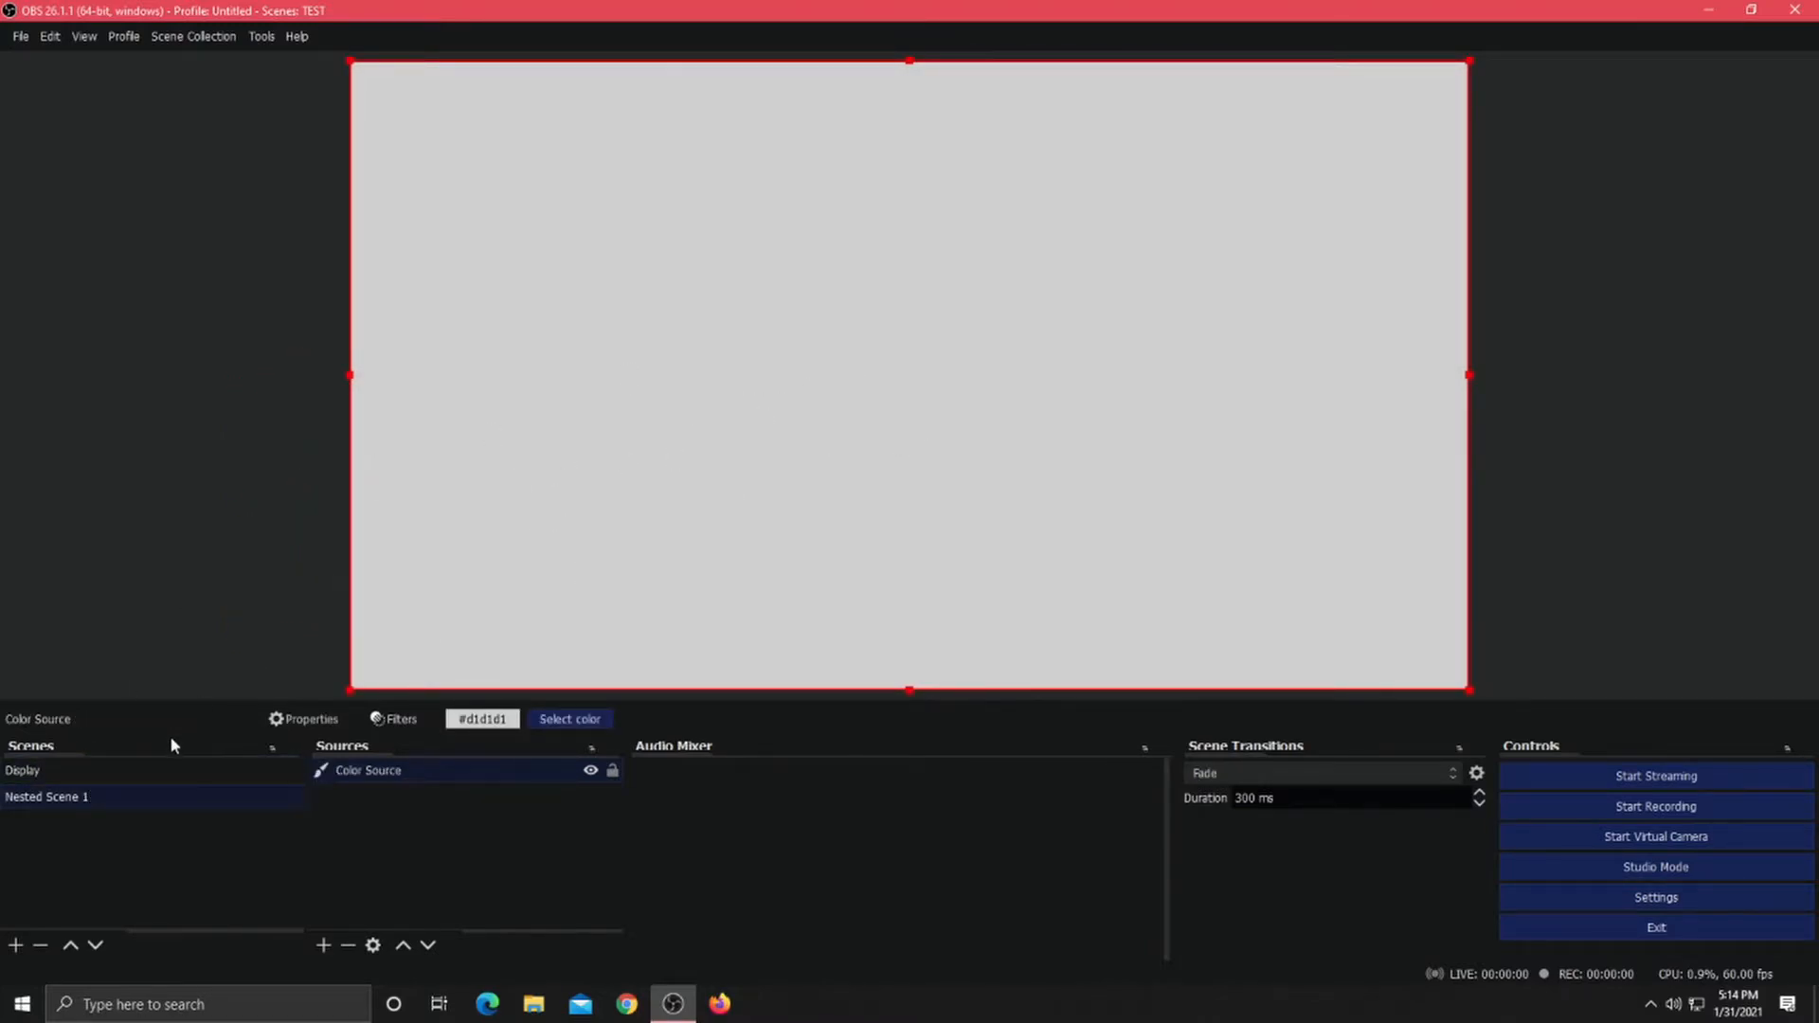
{"action": "left_click", "coordinate": [102, 772]}
{"action": "left_click", "coordinate": [16, 944]}
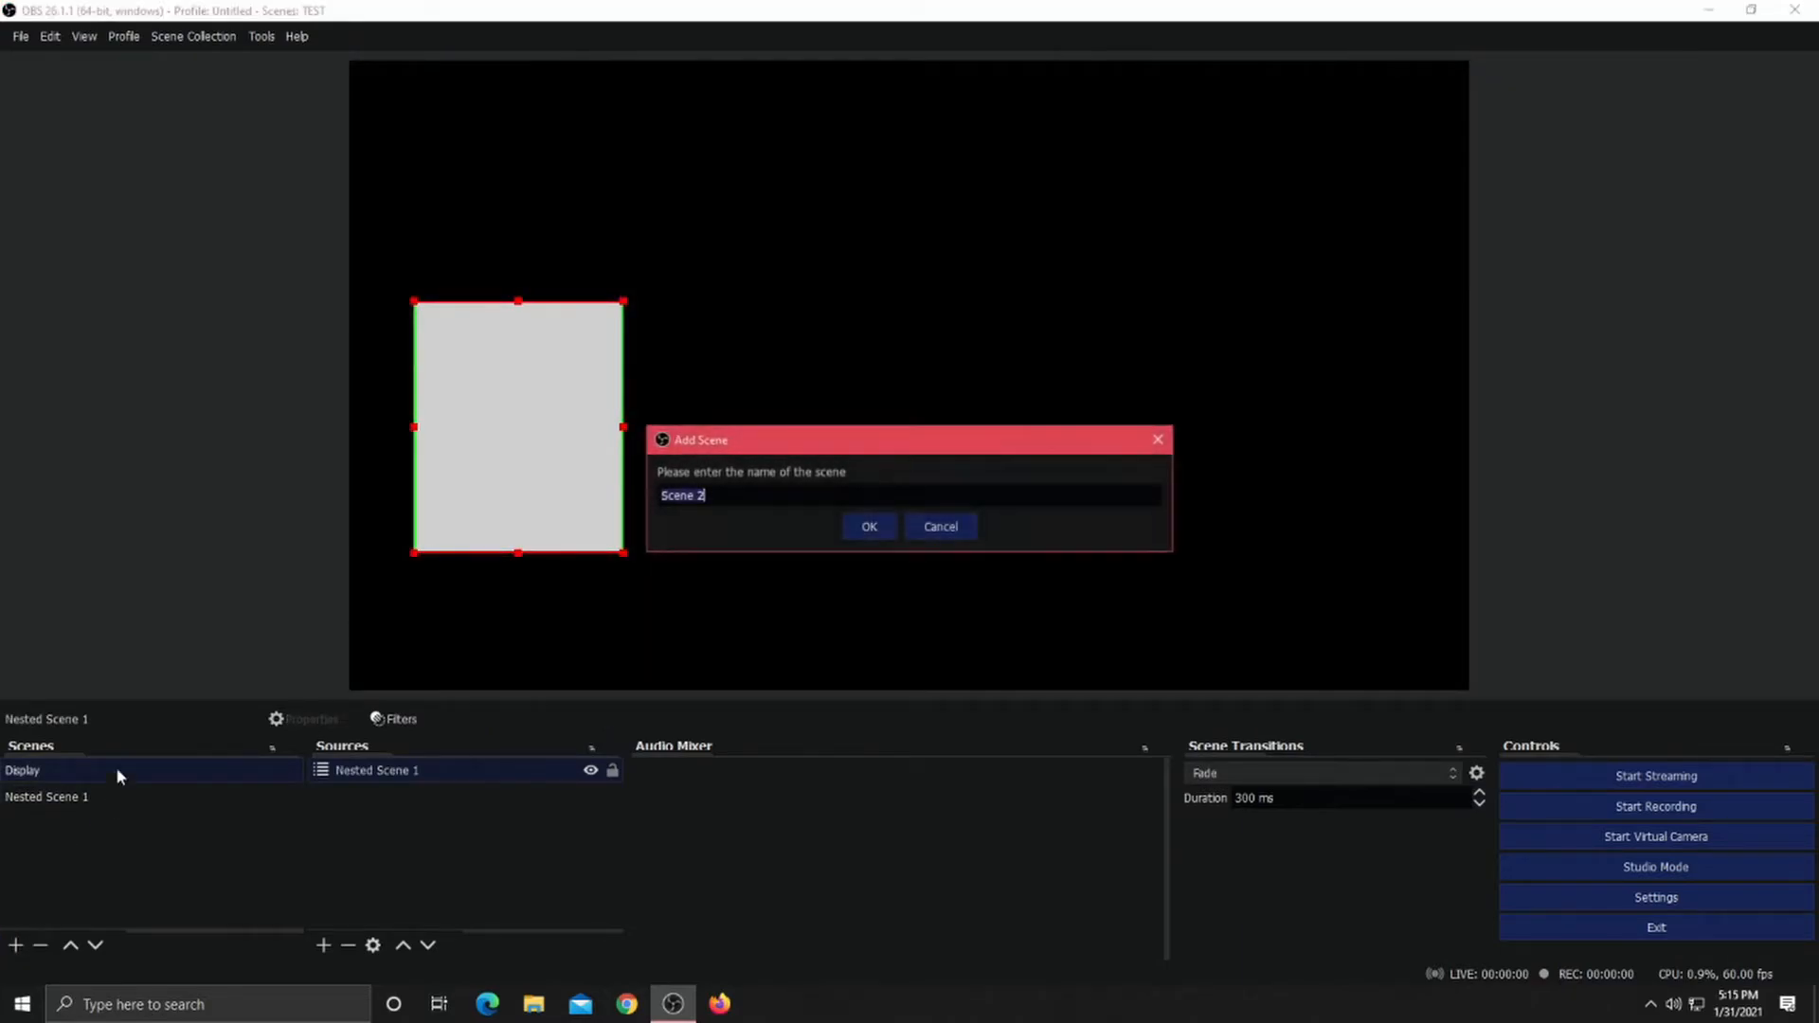
{"action": "key", "text": "Return"}
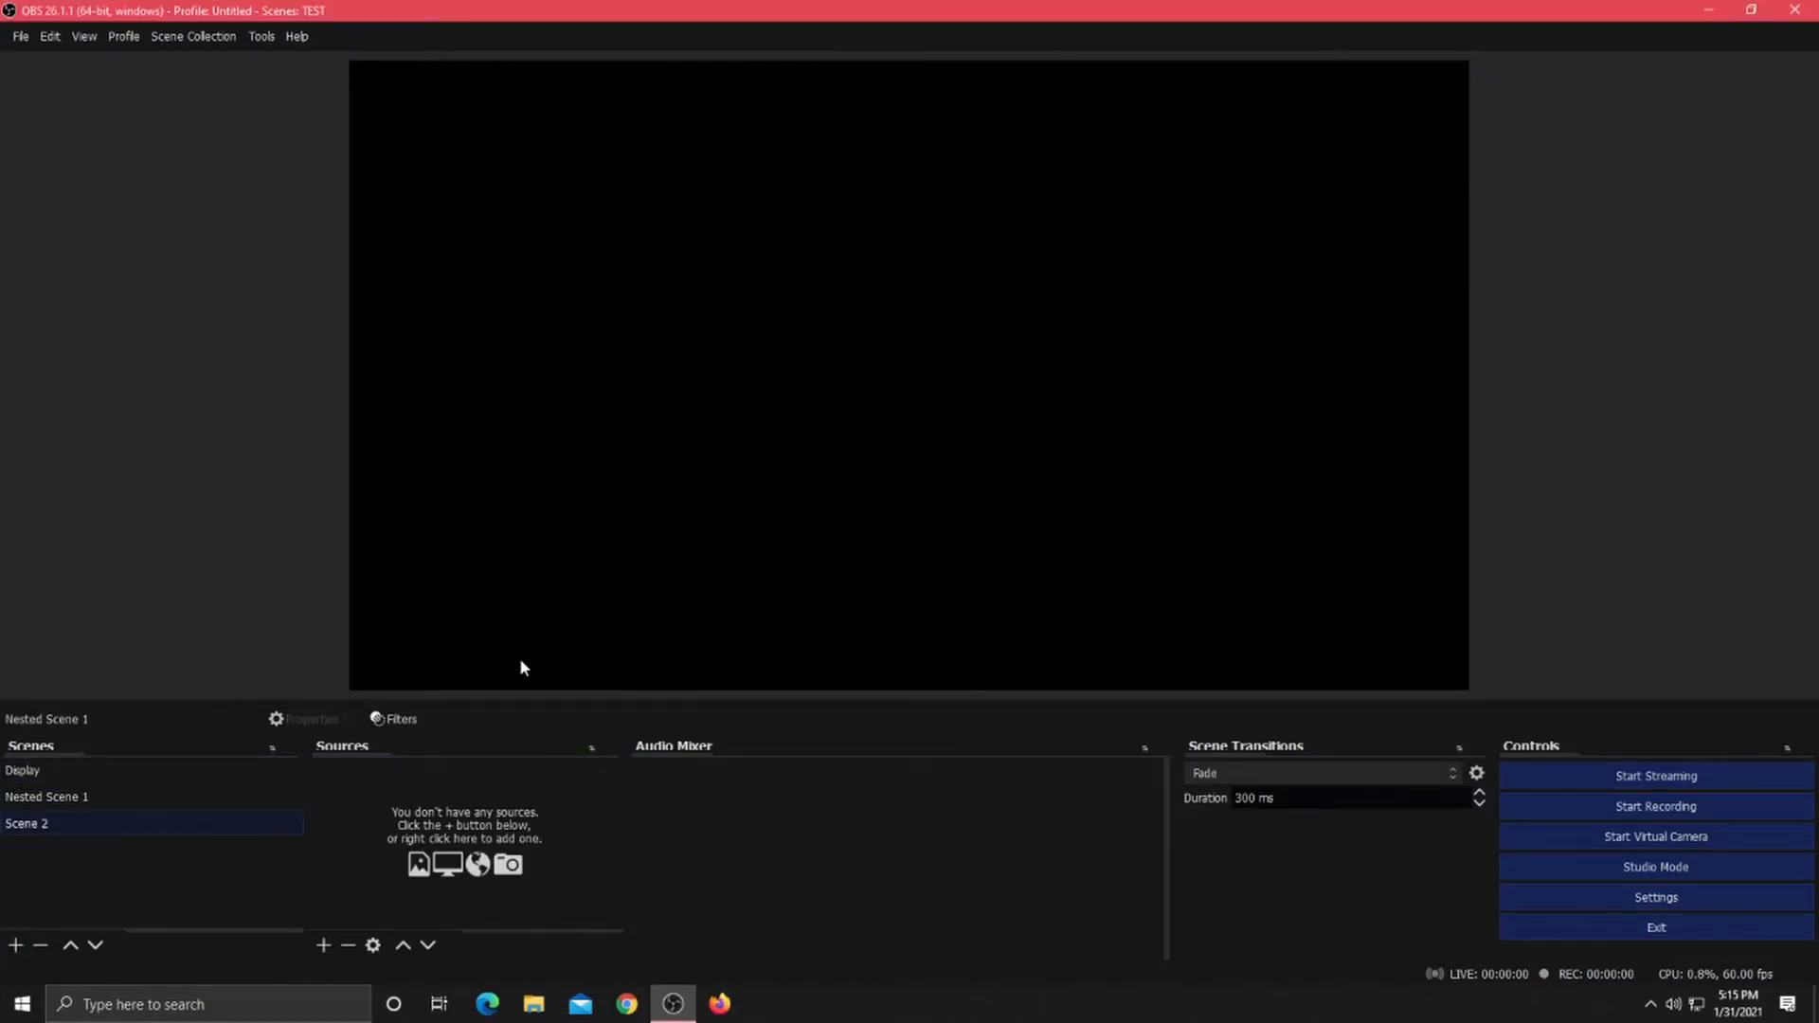
Add the existing Nested Scene 1 to Scene 2 as a Scene source and scale it down slightly from its upper-left corner.
{"action": "left_click", "coordinate": [322, 947]}
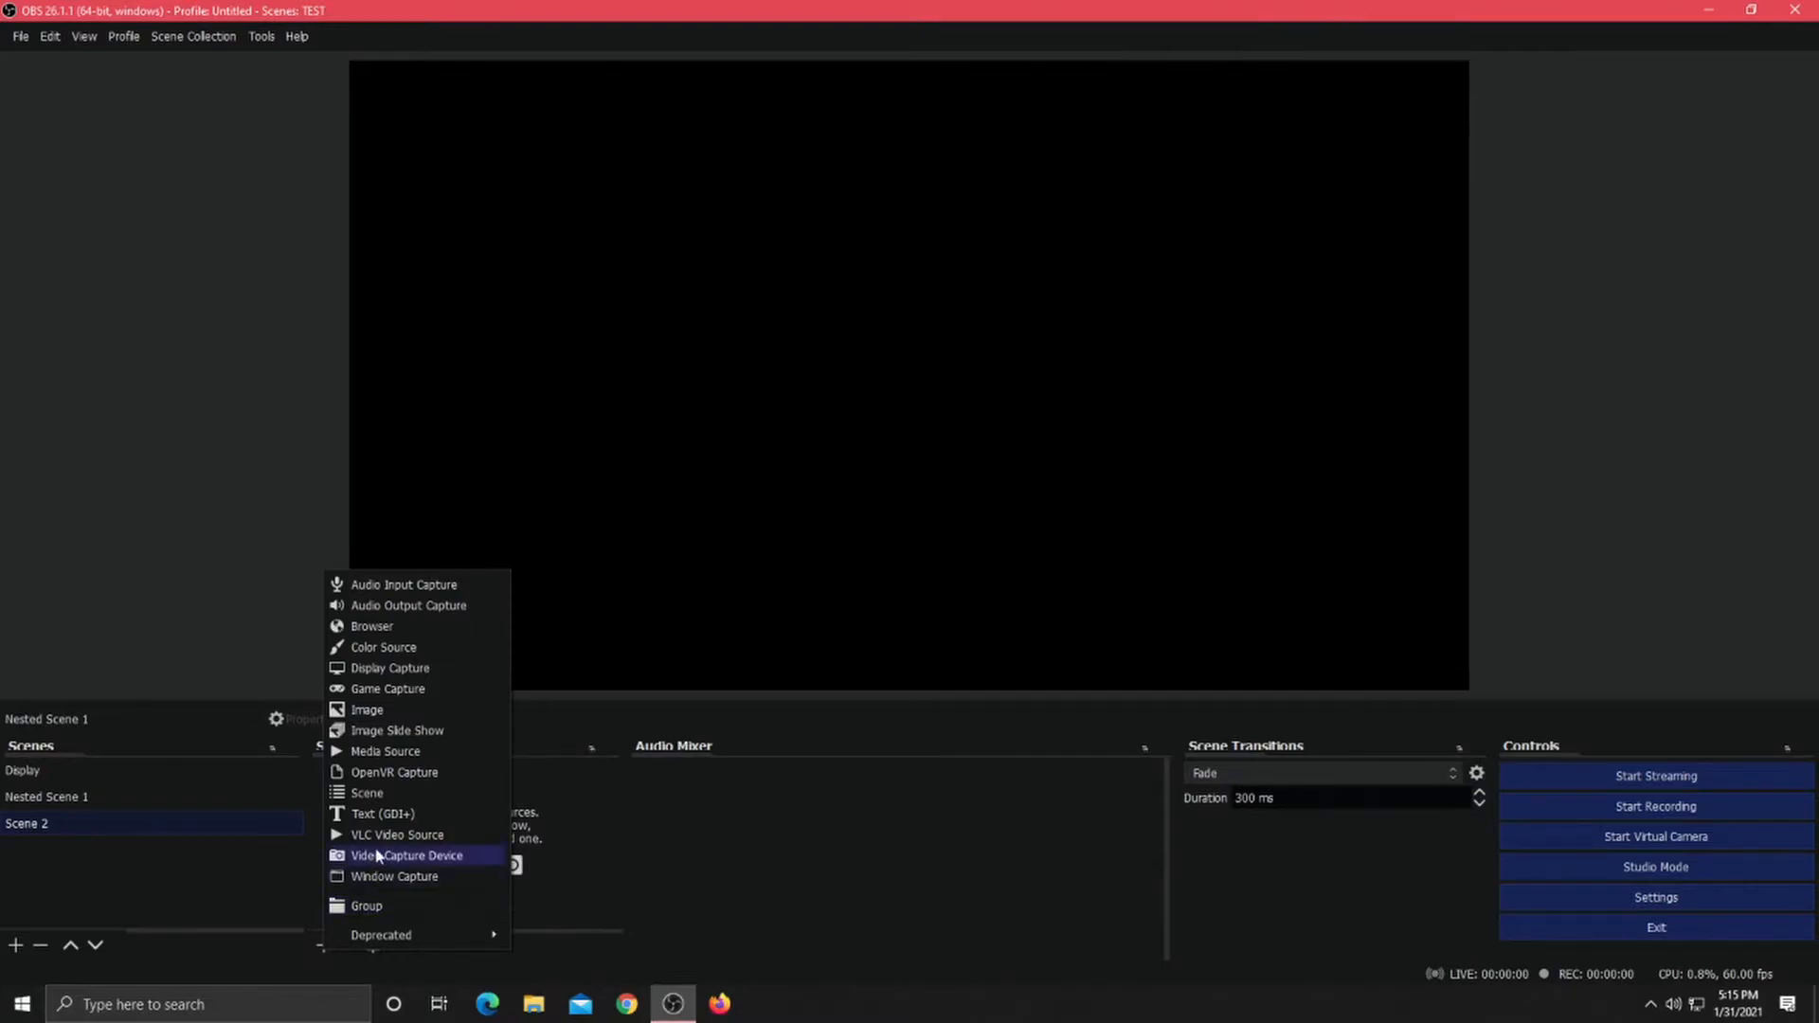
{"action": "left_click", "coordinate": [387, 788]}
{"action": "left_click", "coordinate": [782, 481]}
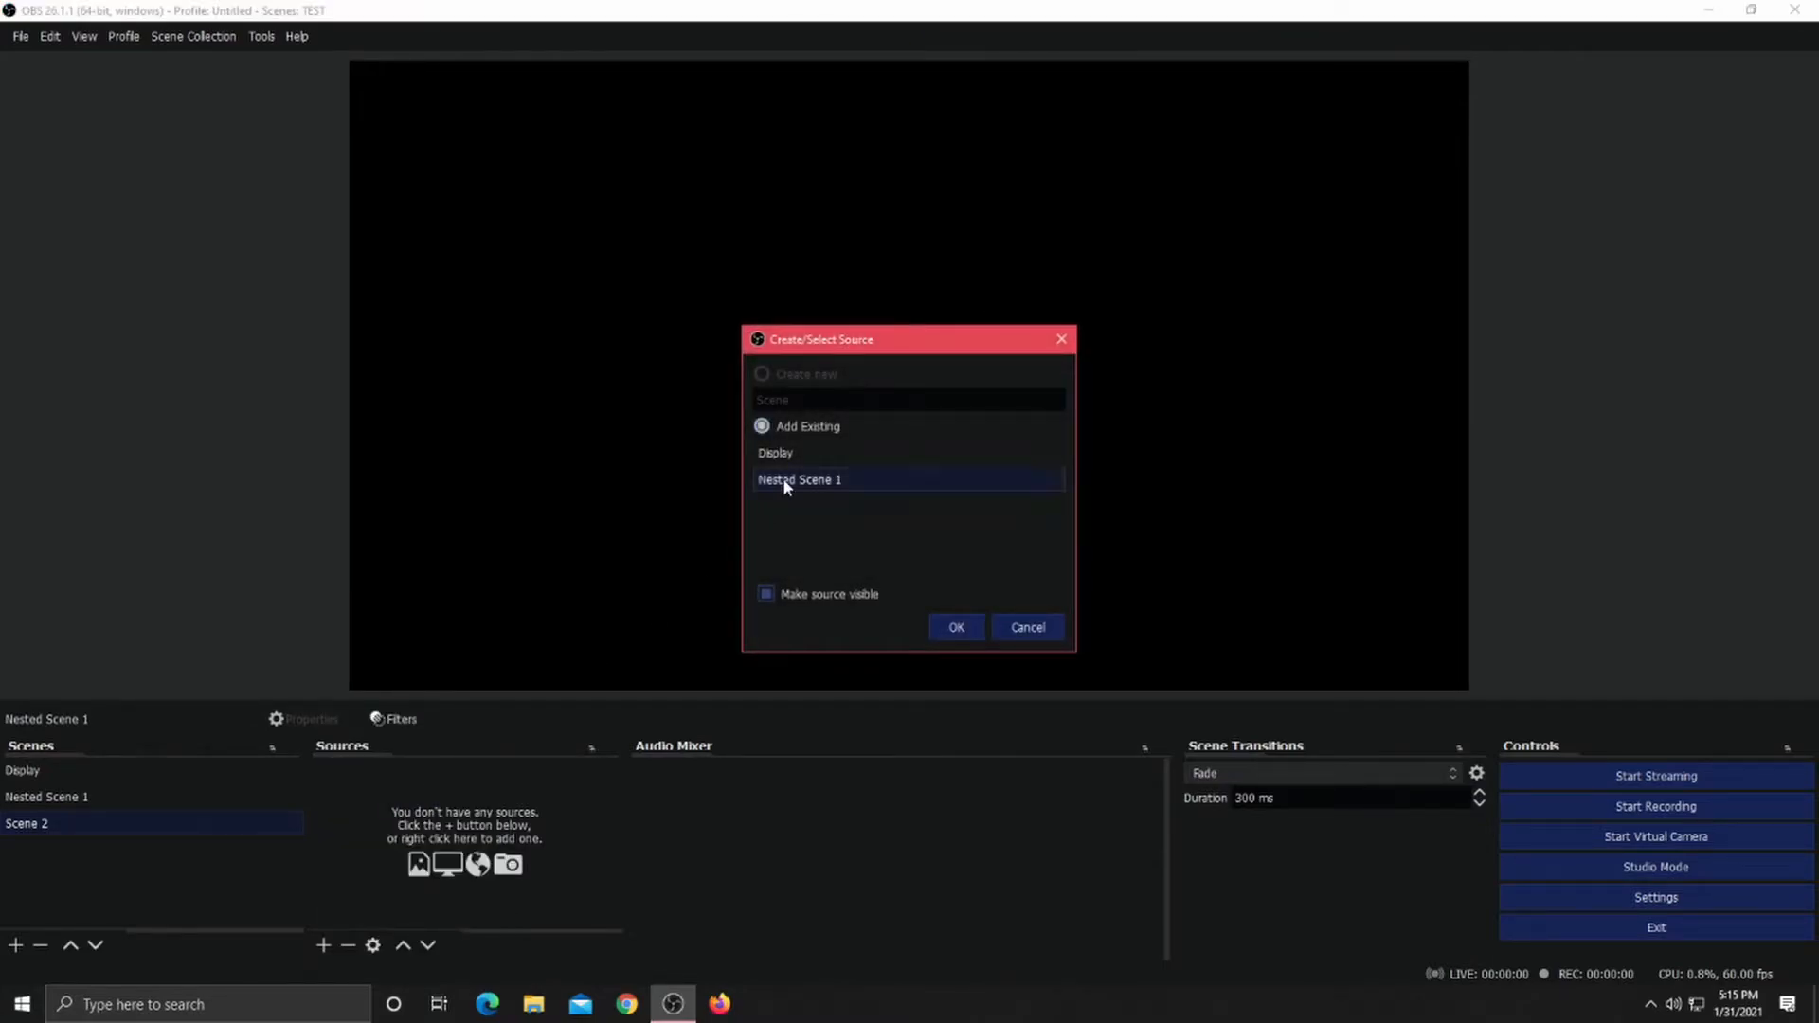
{"action": "left_click", "coordinate": [952, 625]}
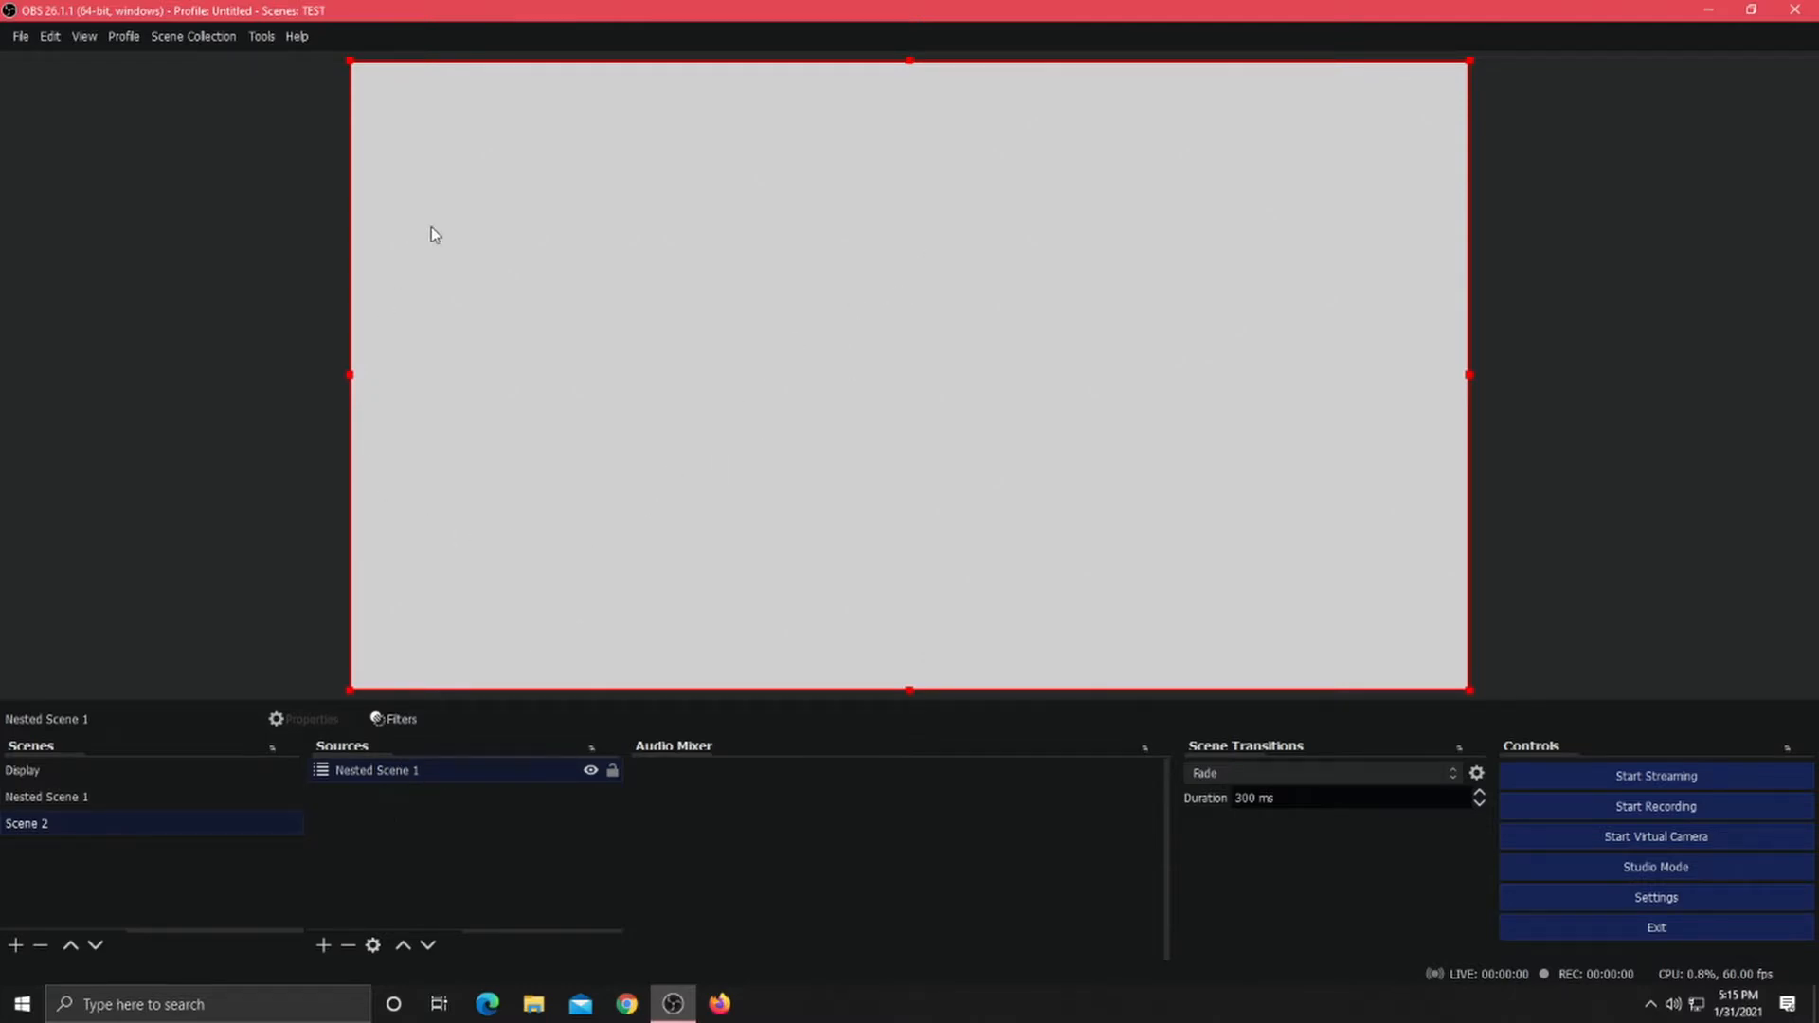
{"action": "left_click_drag", "start_coordinate": [343, 73], "coordinate": [414, 126]}
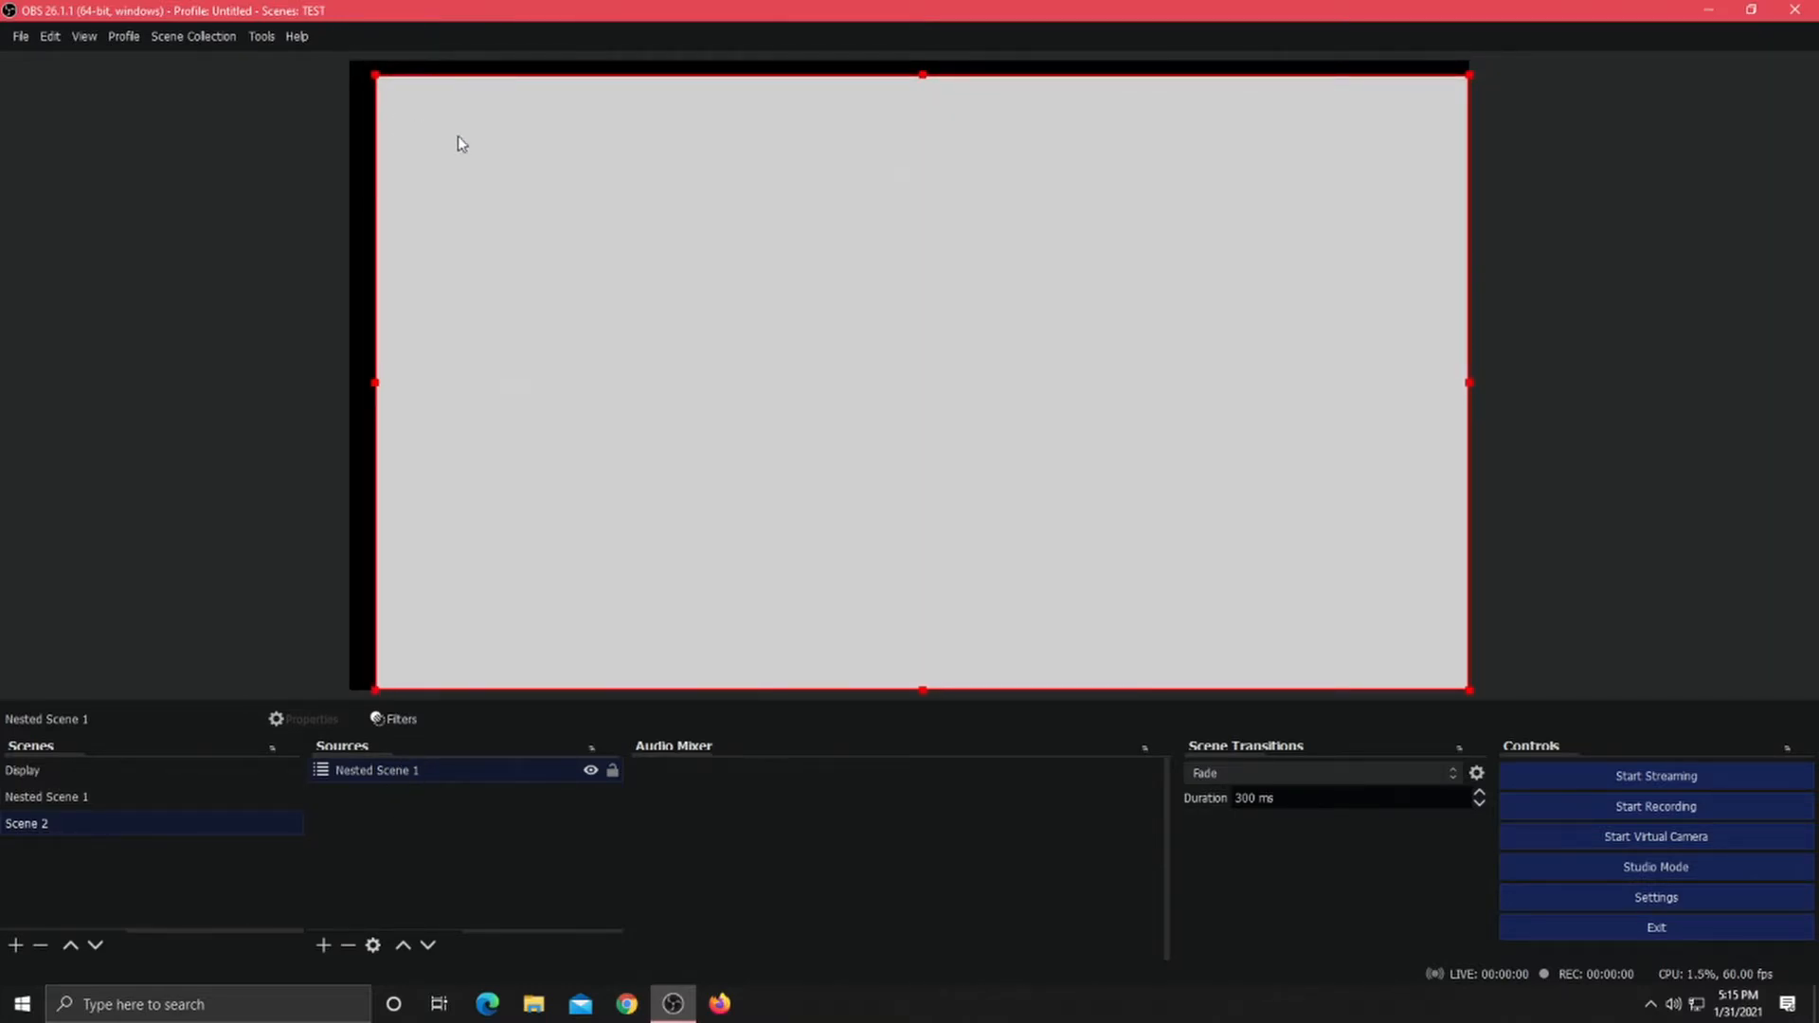
Remove Scene 2 from the scene list.
{"action": "right_click", "coordinate": [45, 815]}
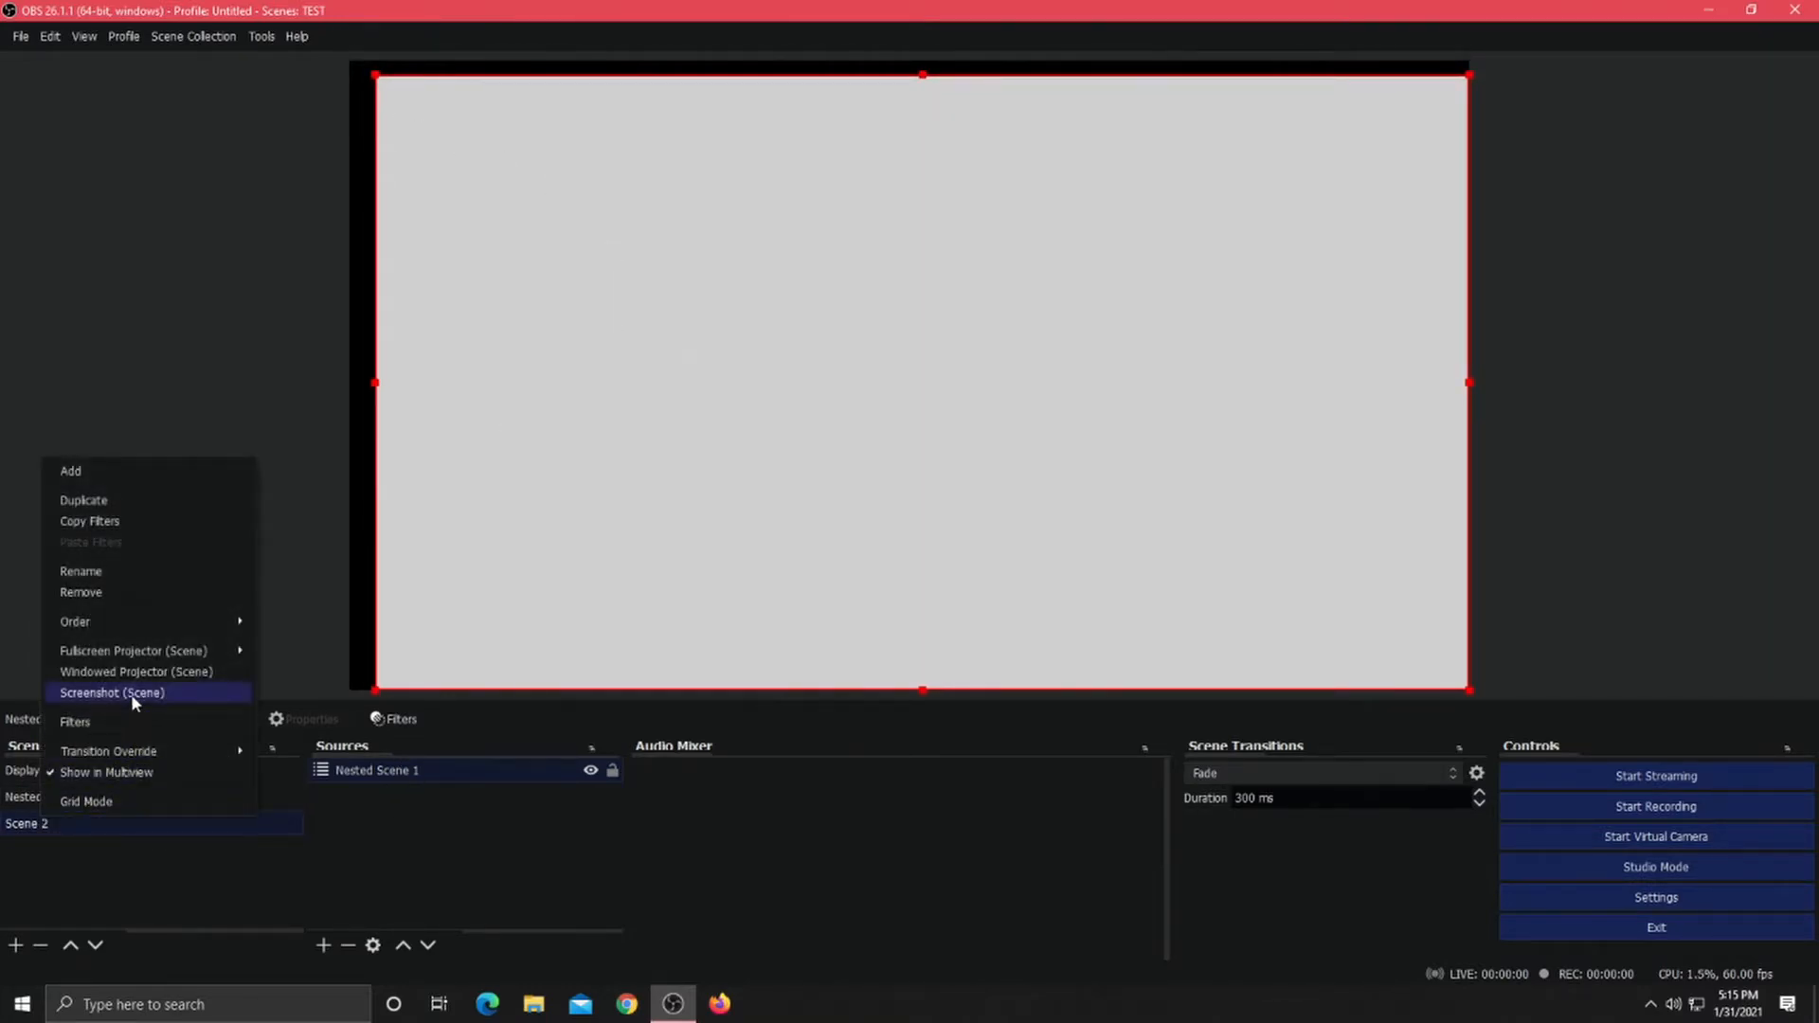
{"action": "left_click", "coordinate": [112, 594]}
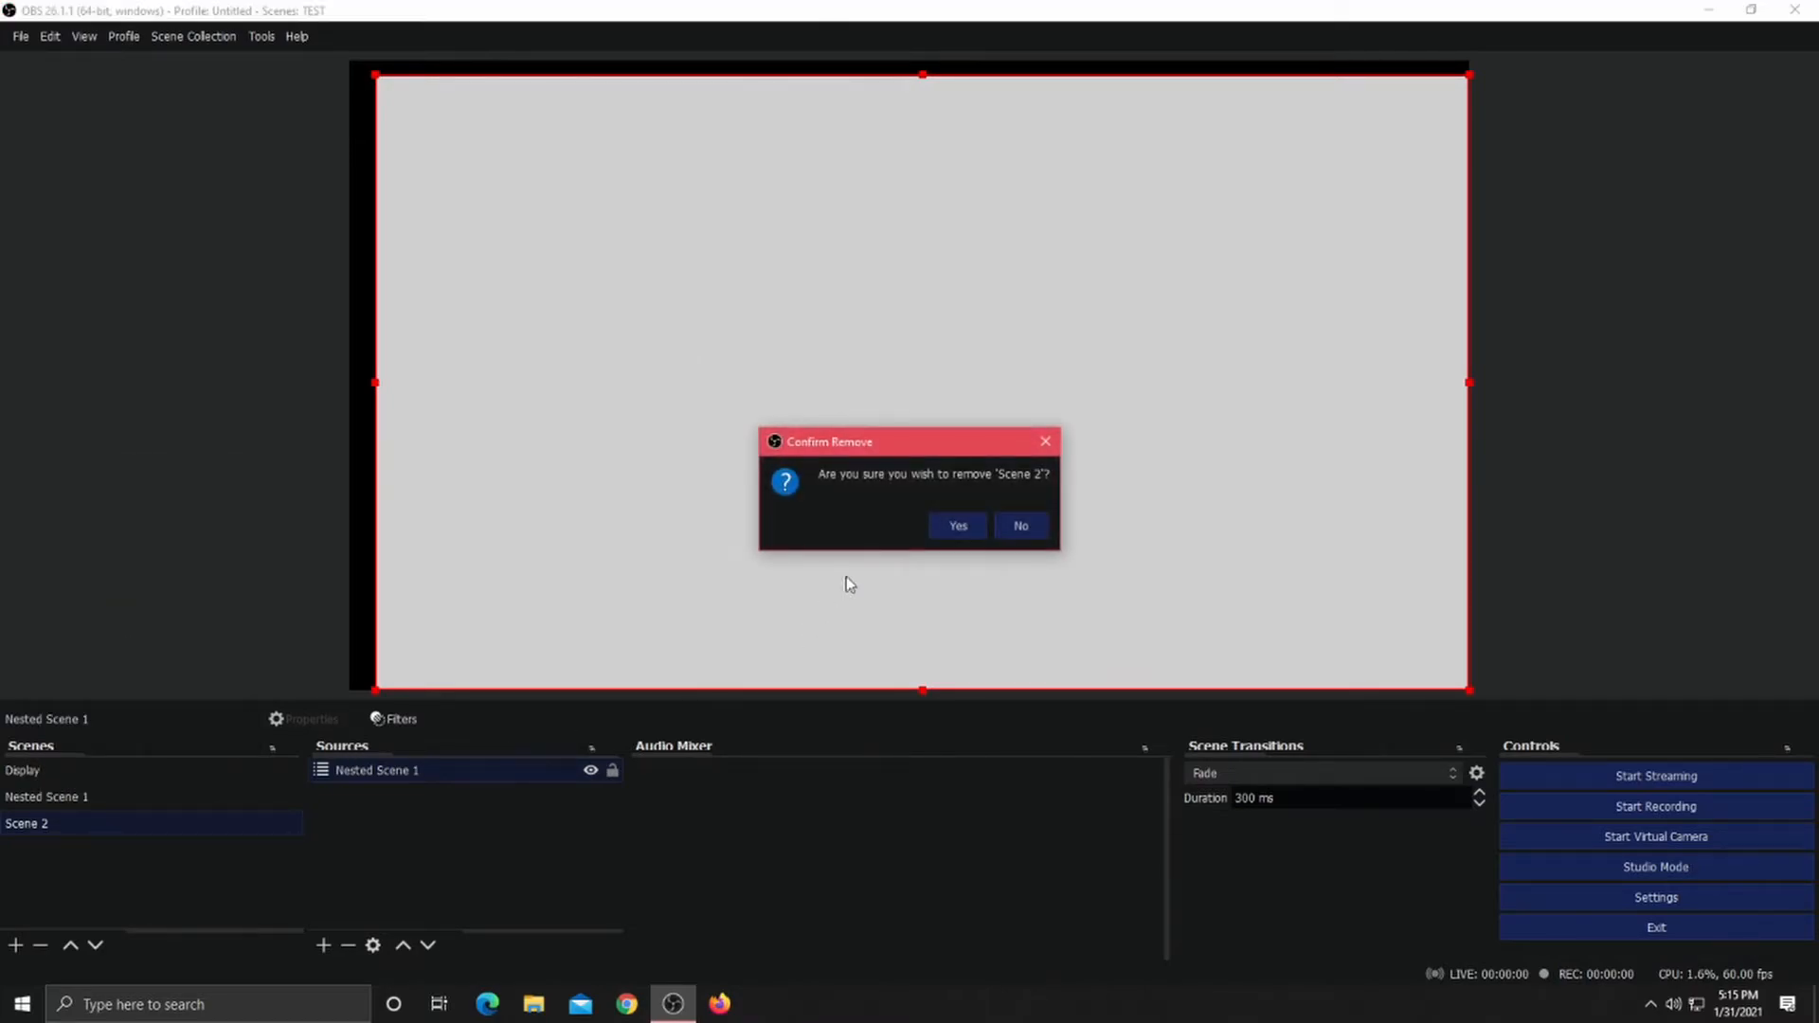
{"action": "left_click", "coordinate": [963, 524]}
Add a new scene named "Nested two".
{"action": "right_click", "coordinate": [30, 821]}
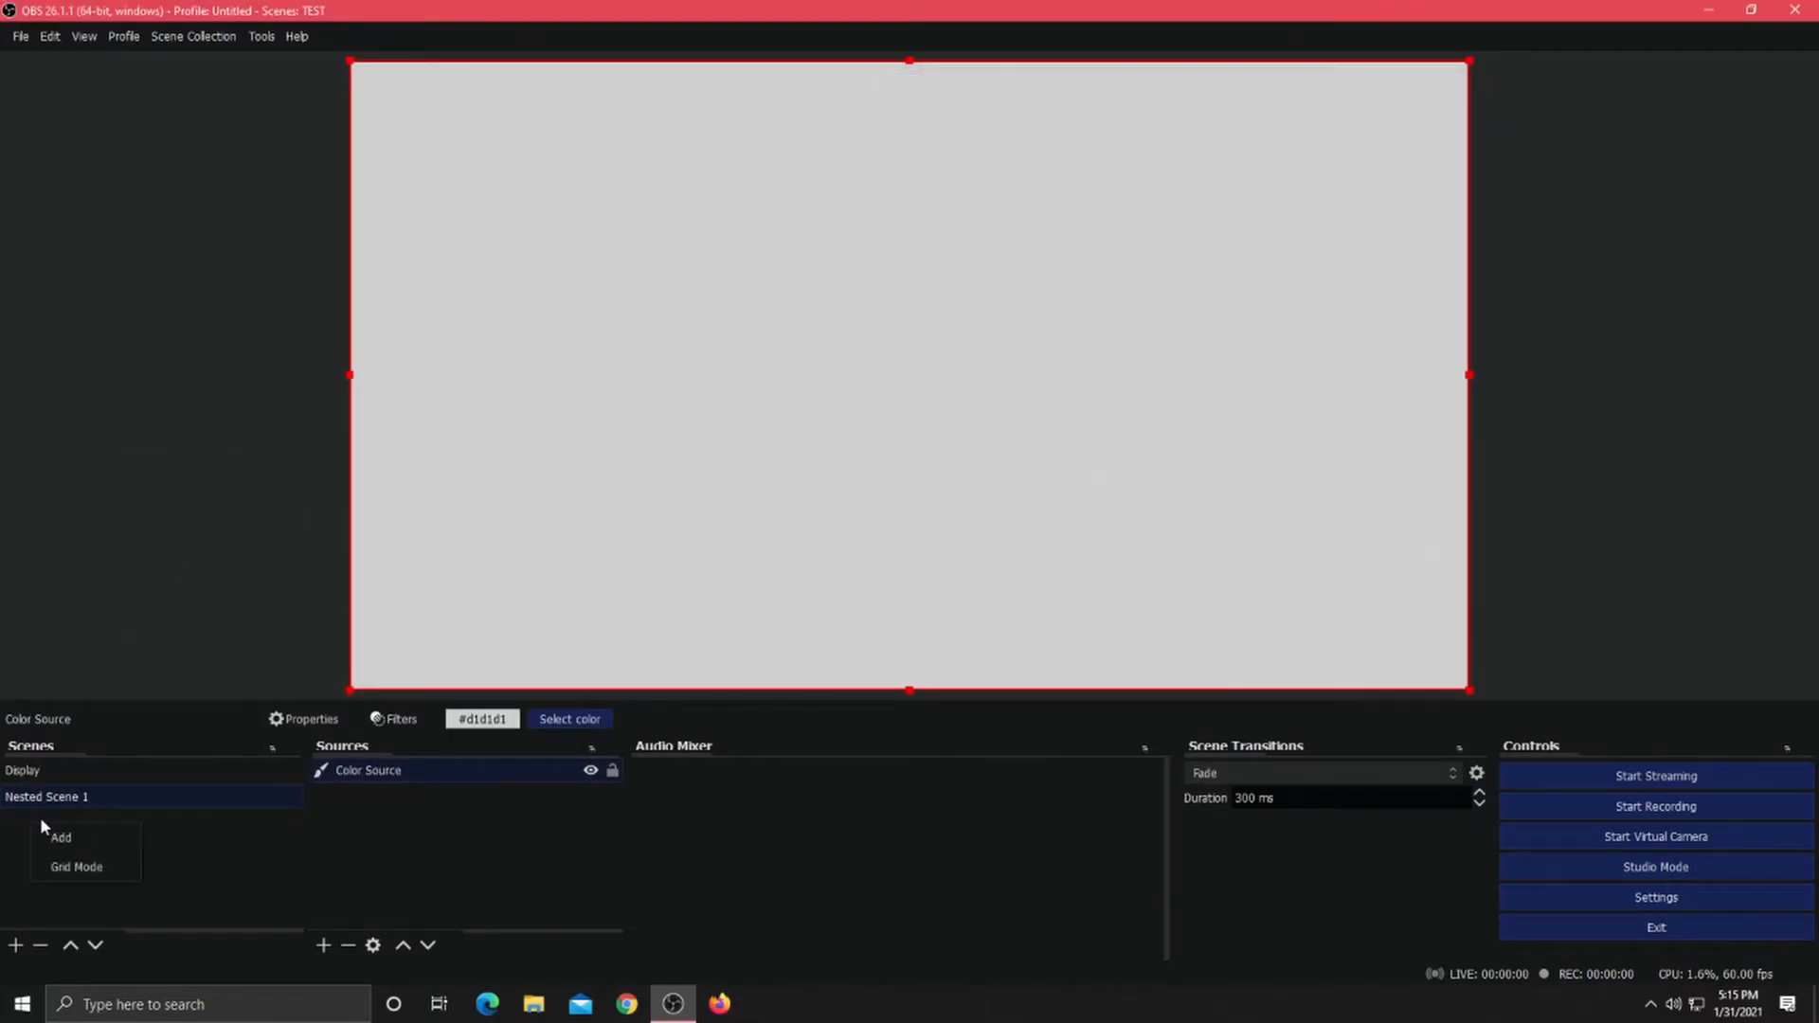
{"action": "left_click", "coordinate": [110, 840]}
{"action": "type", "text": "Nested "}
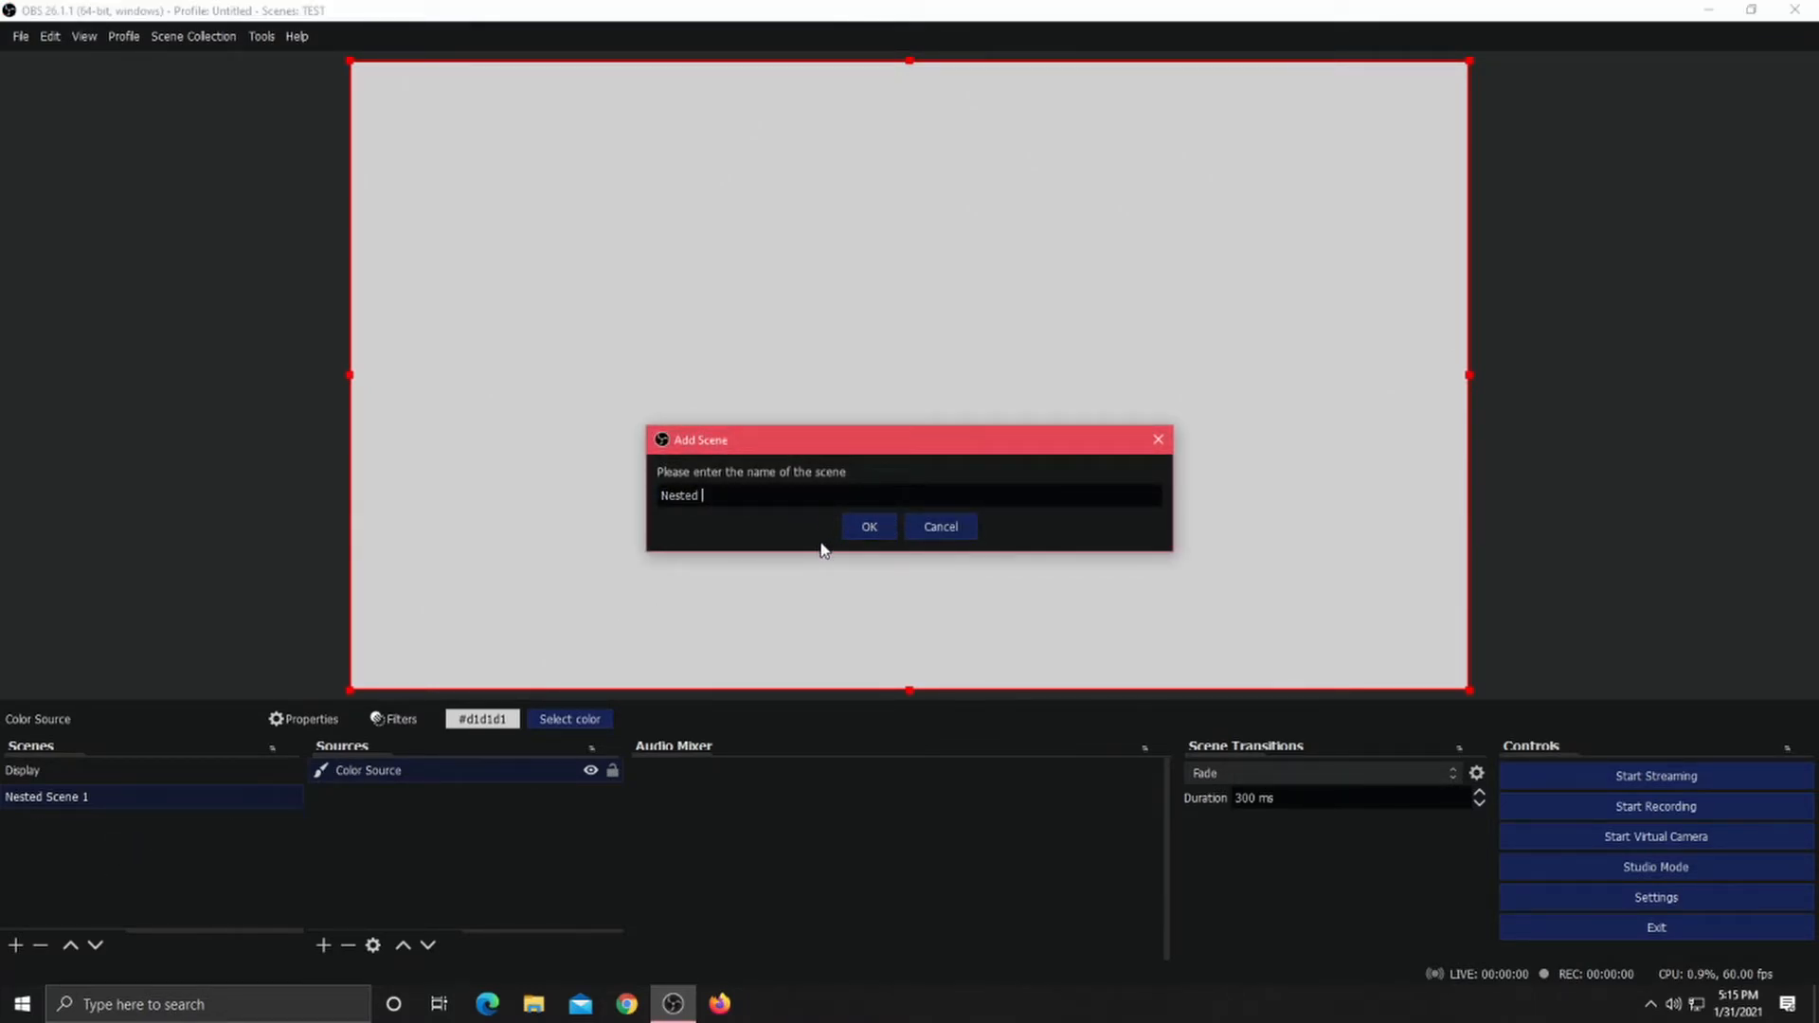
{"action": "type", "text": "two"}
{"action": "key", "text": "Return"}
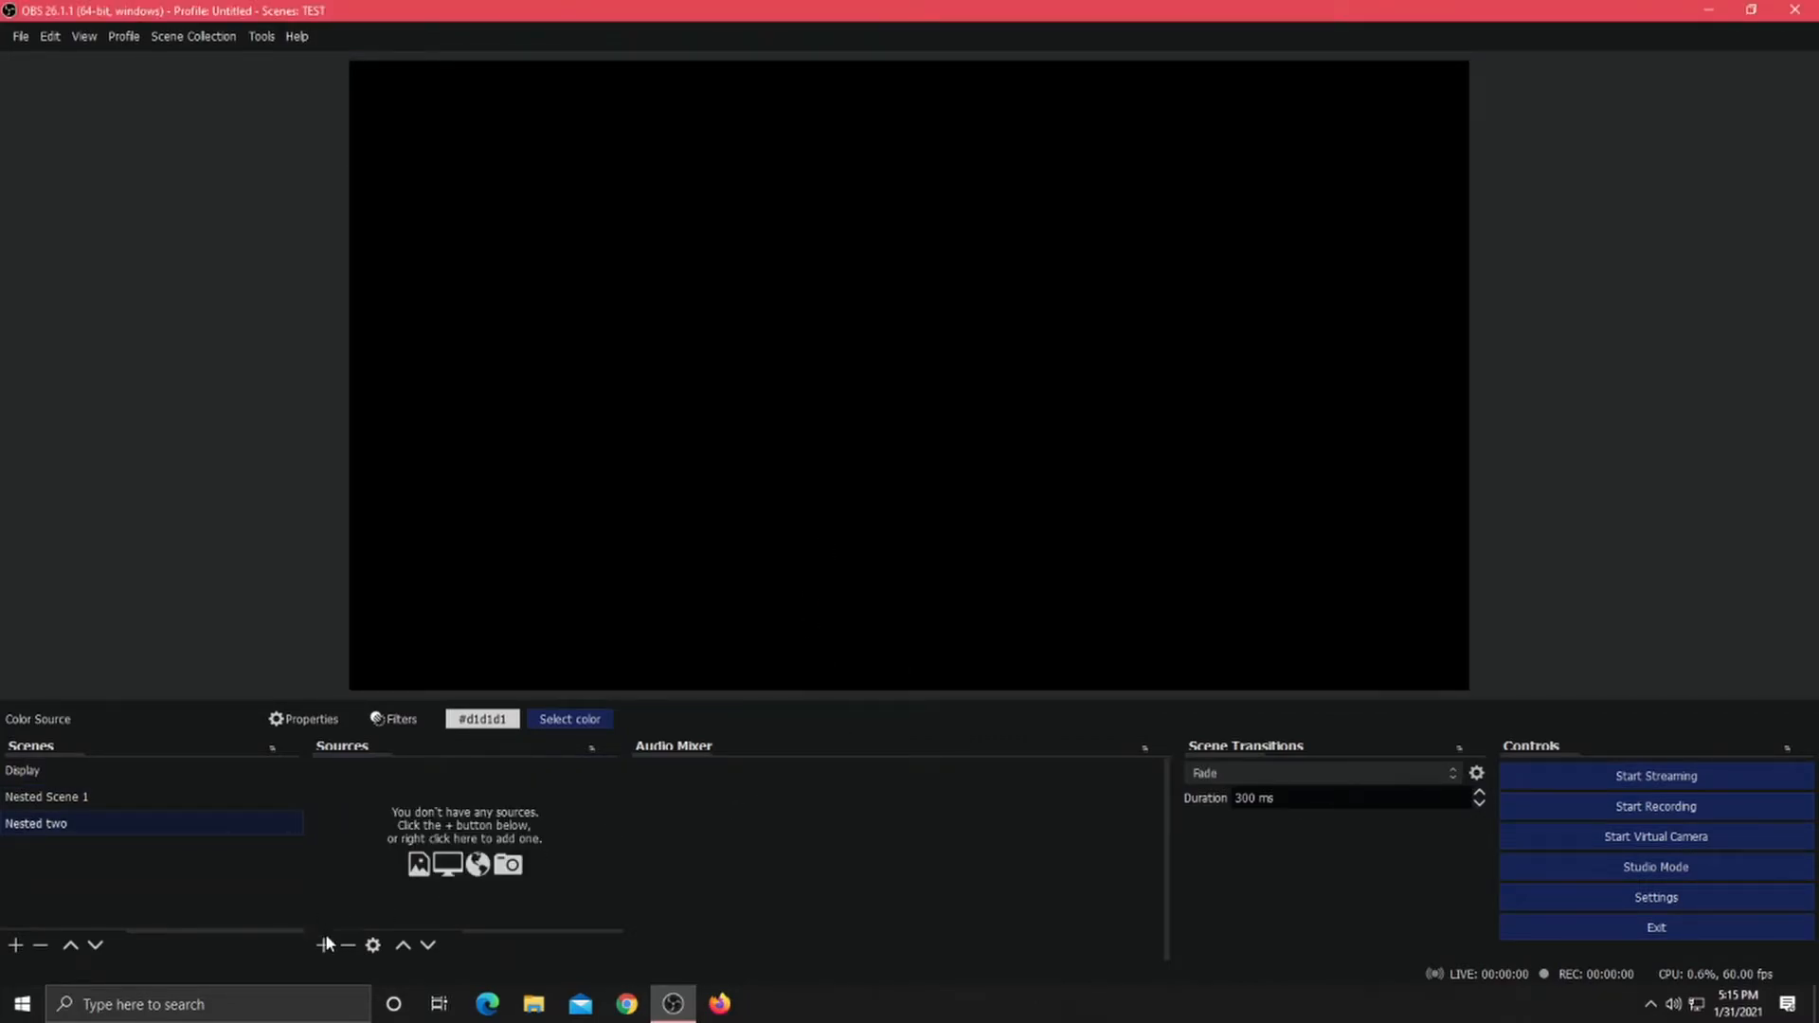
Add the existing Nested Scene 1 to the Nested two scene as a Scene source.
{"action": "left_click", "coordinate": [323, 945]}
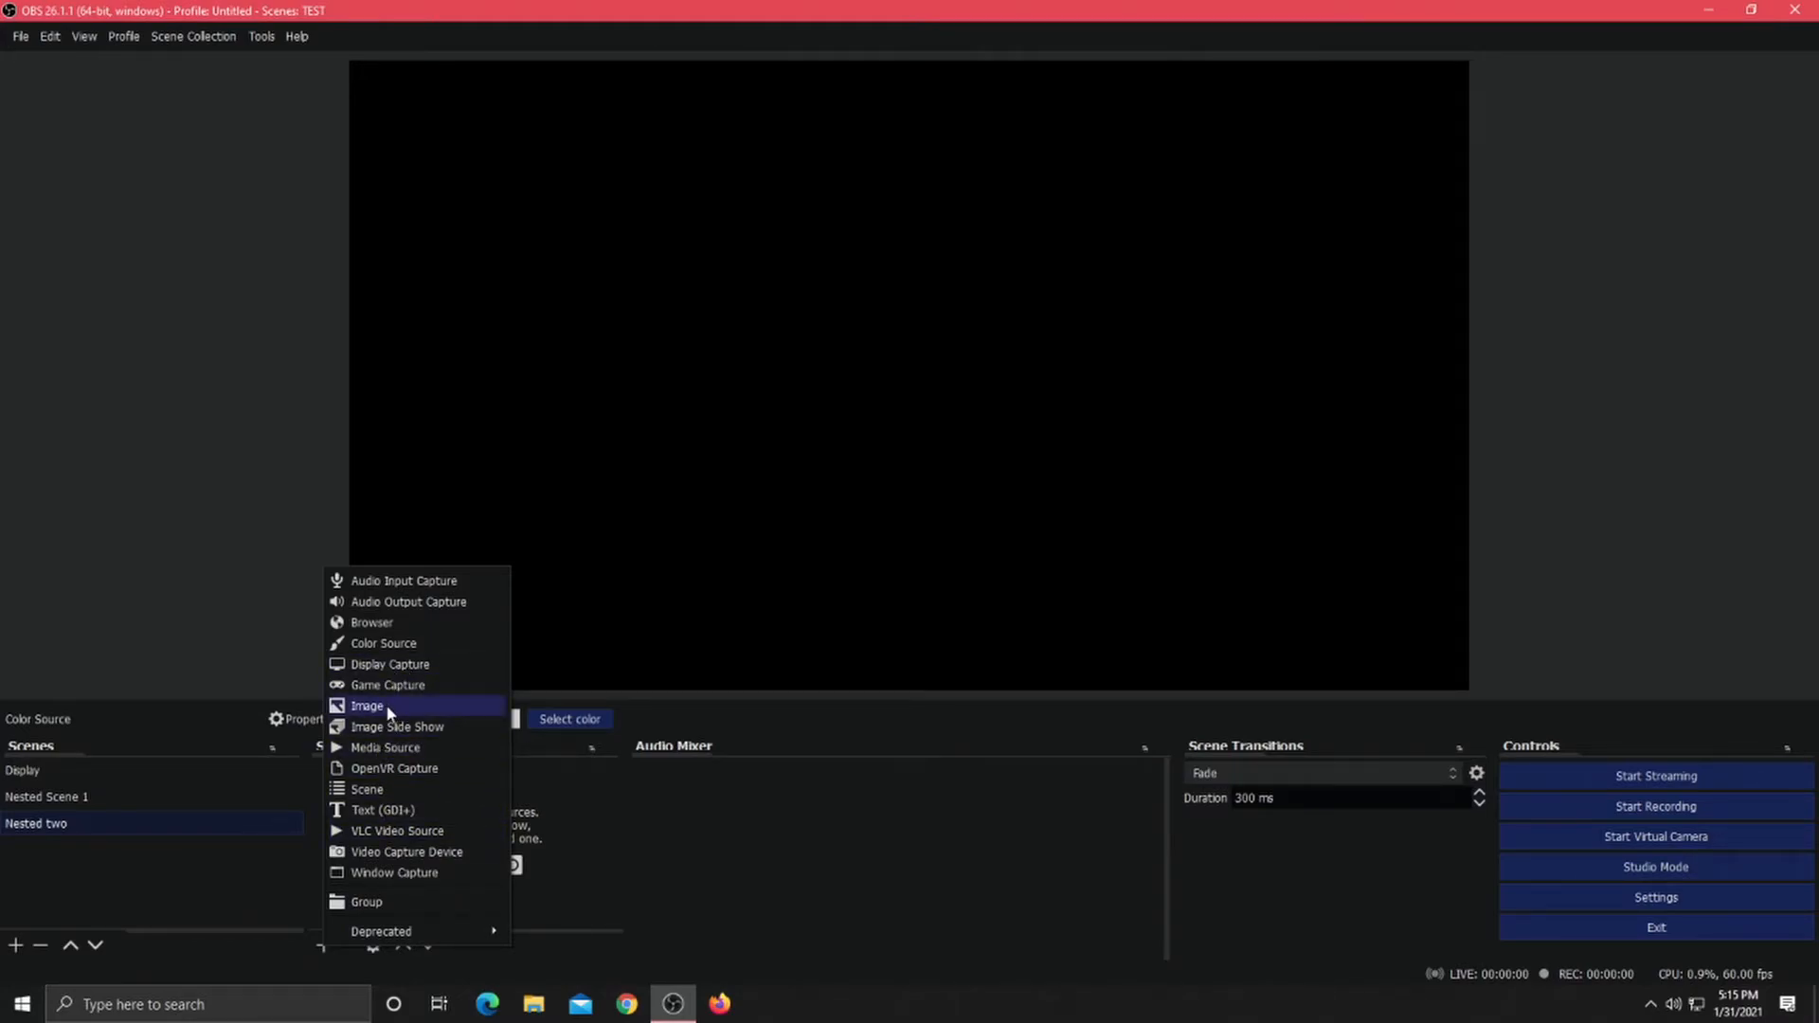
{"action": "left_click", "coordinate": [385, 788]}
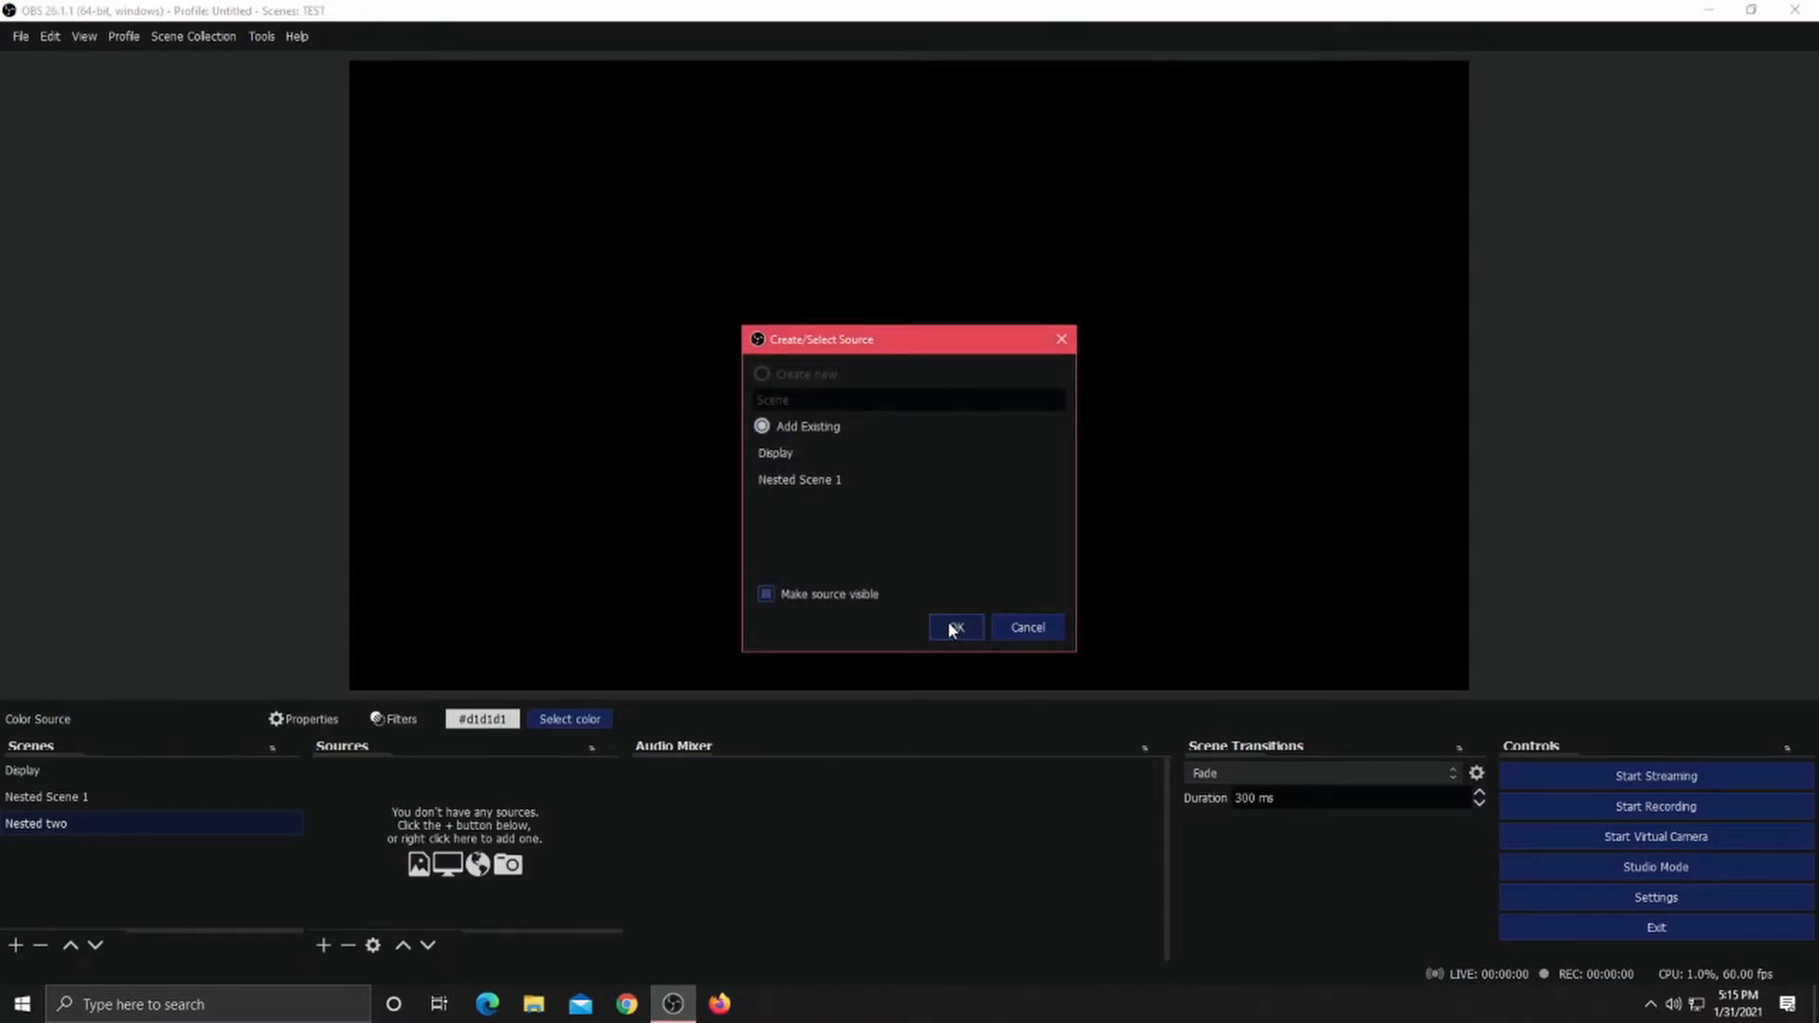
{"action": "left_click", "coordinate": [797, 478]}
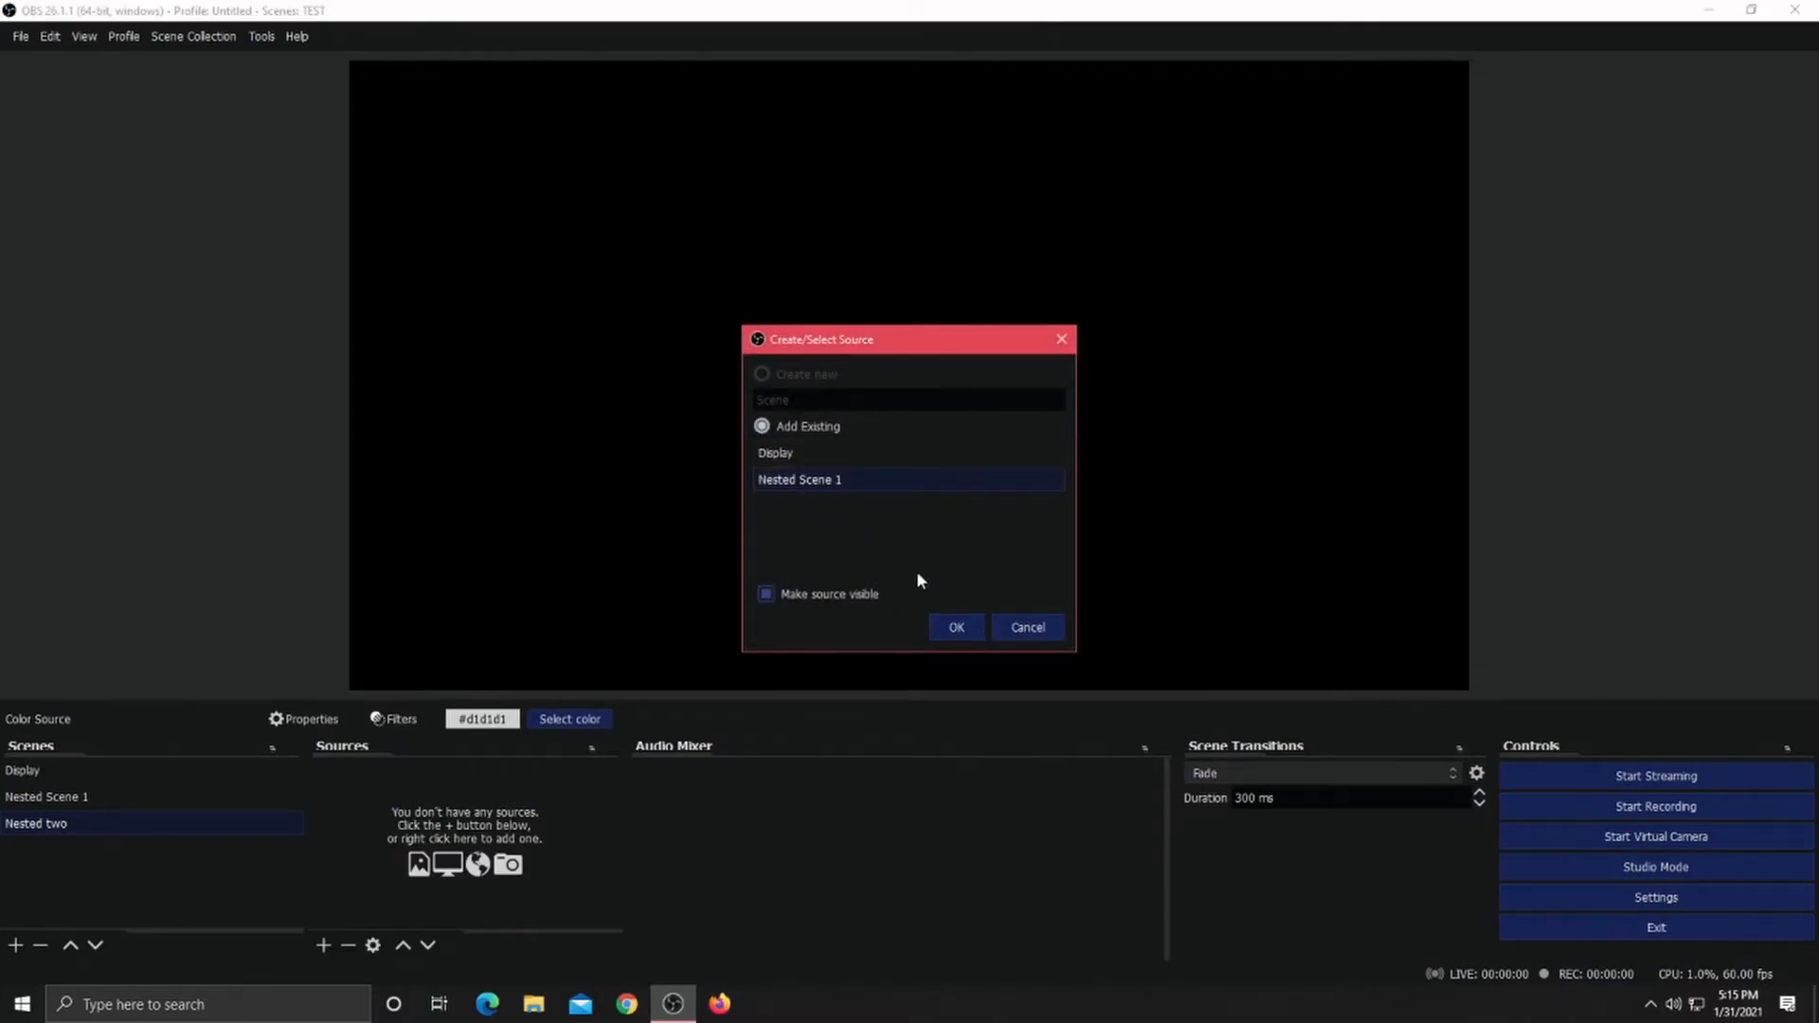
{"action": "left_click", "coordinate": [966, 630]}
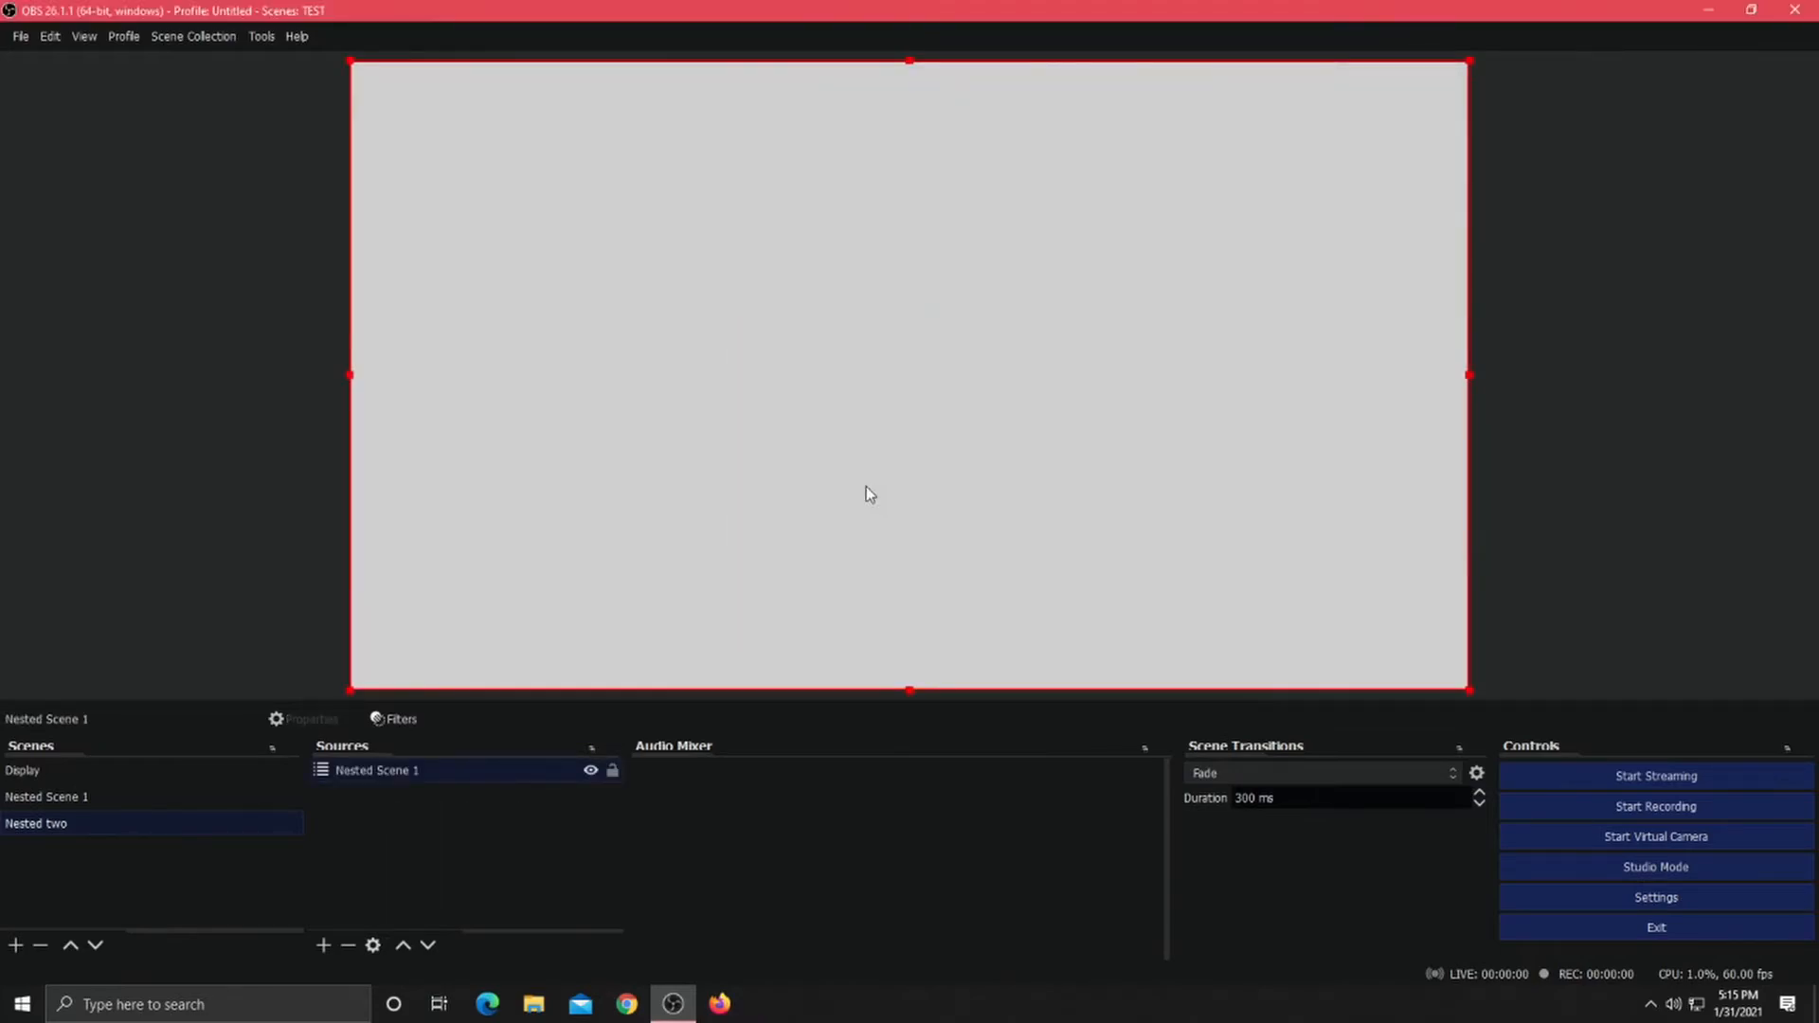
Add a Color Correction filter to the Nested two scene and set its contrast to -1.43.
{"action": "right_click", "coordinate": [77, 821]}
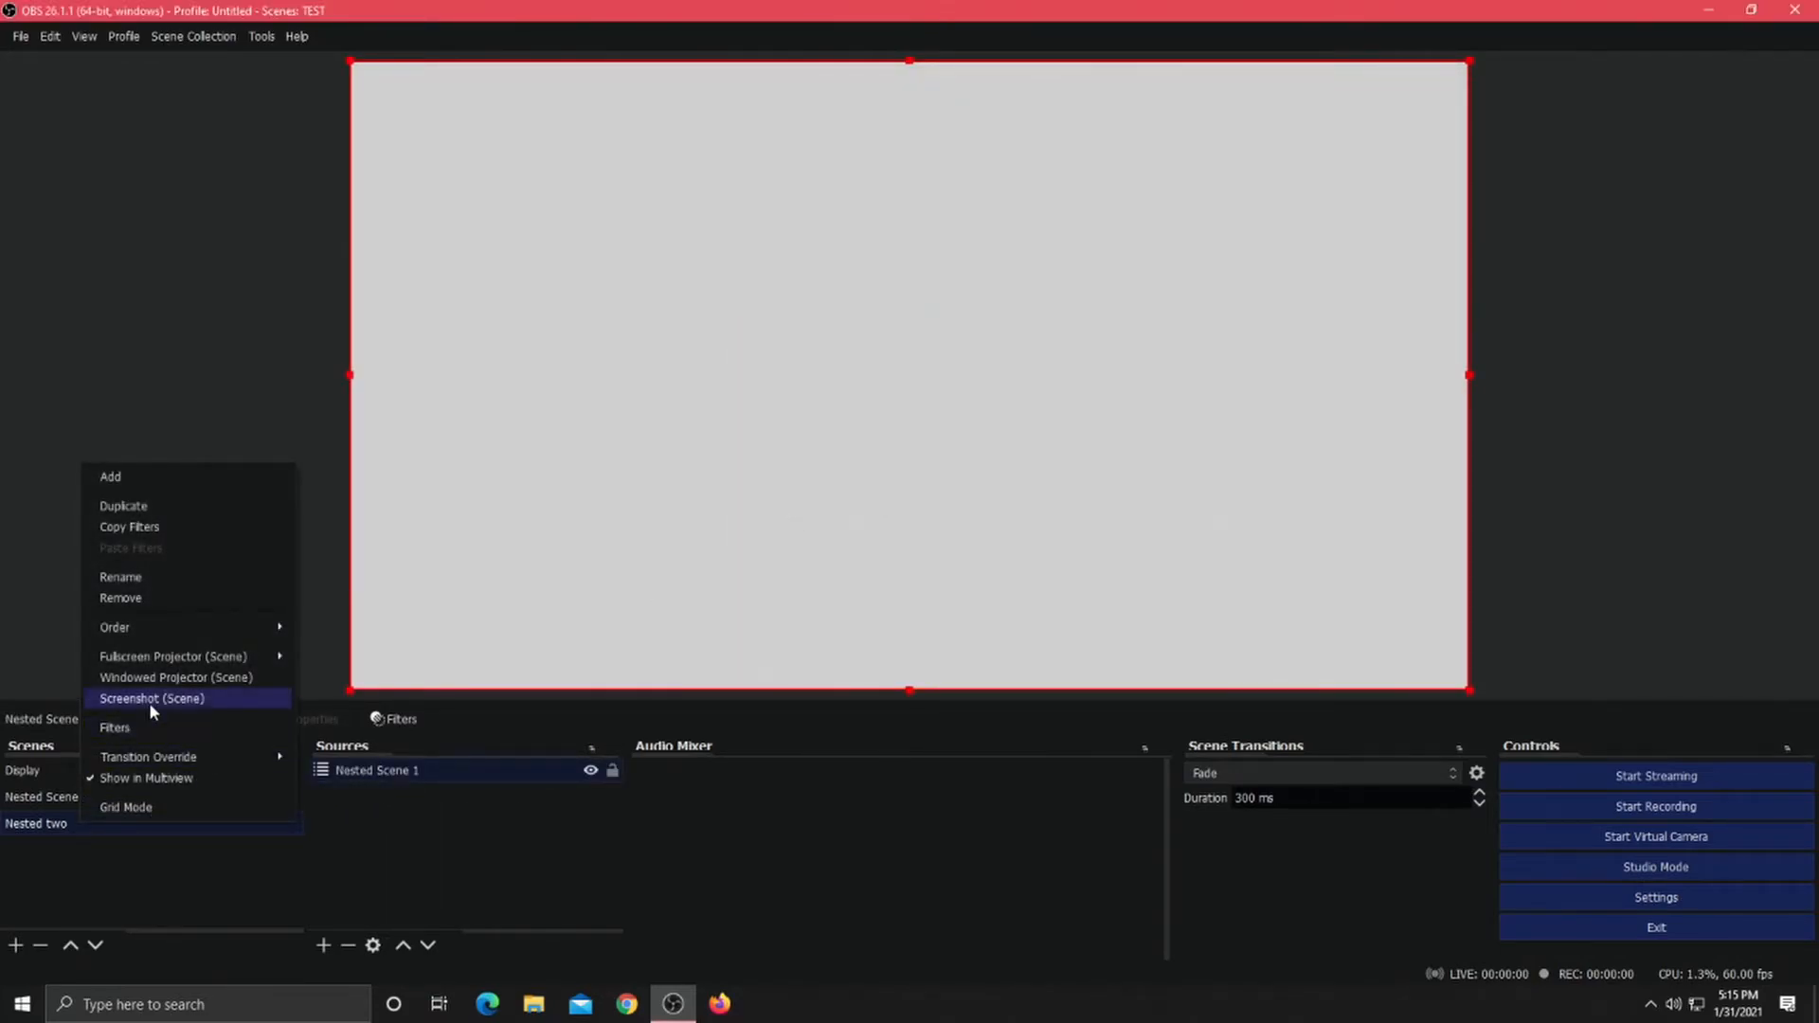
{"action": "left_click", "coordinate": [145, 728]}
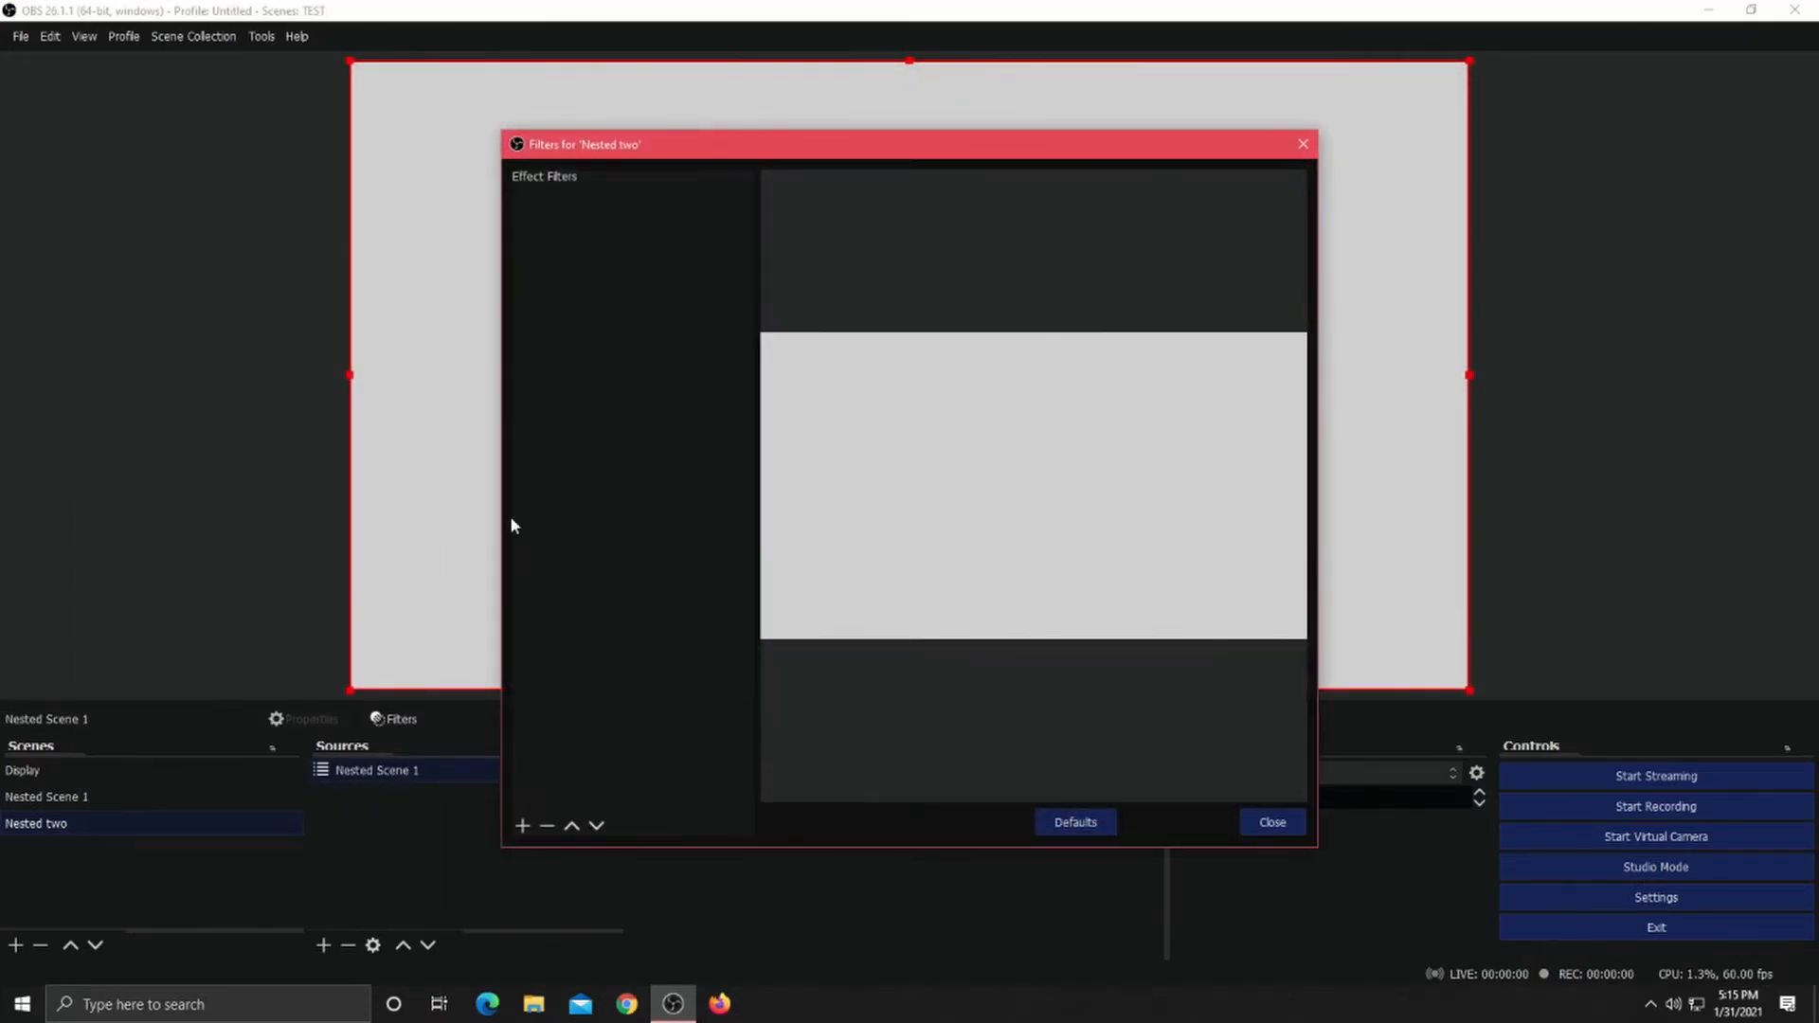
{"action": "left_click", "coordinate": [522, 825]}
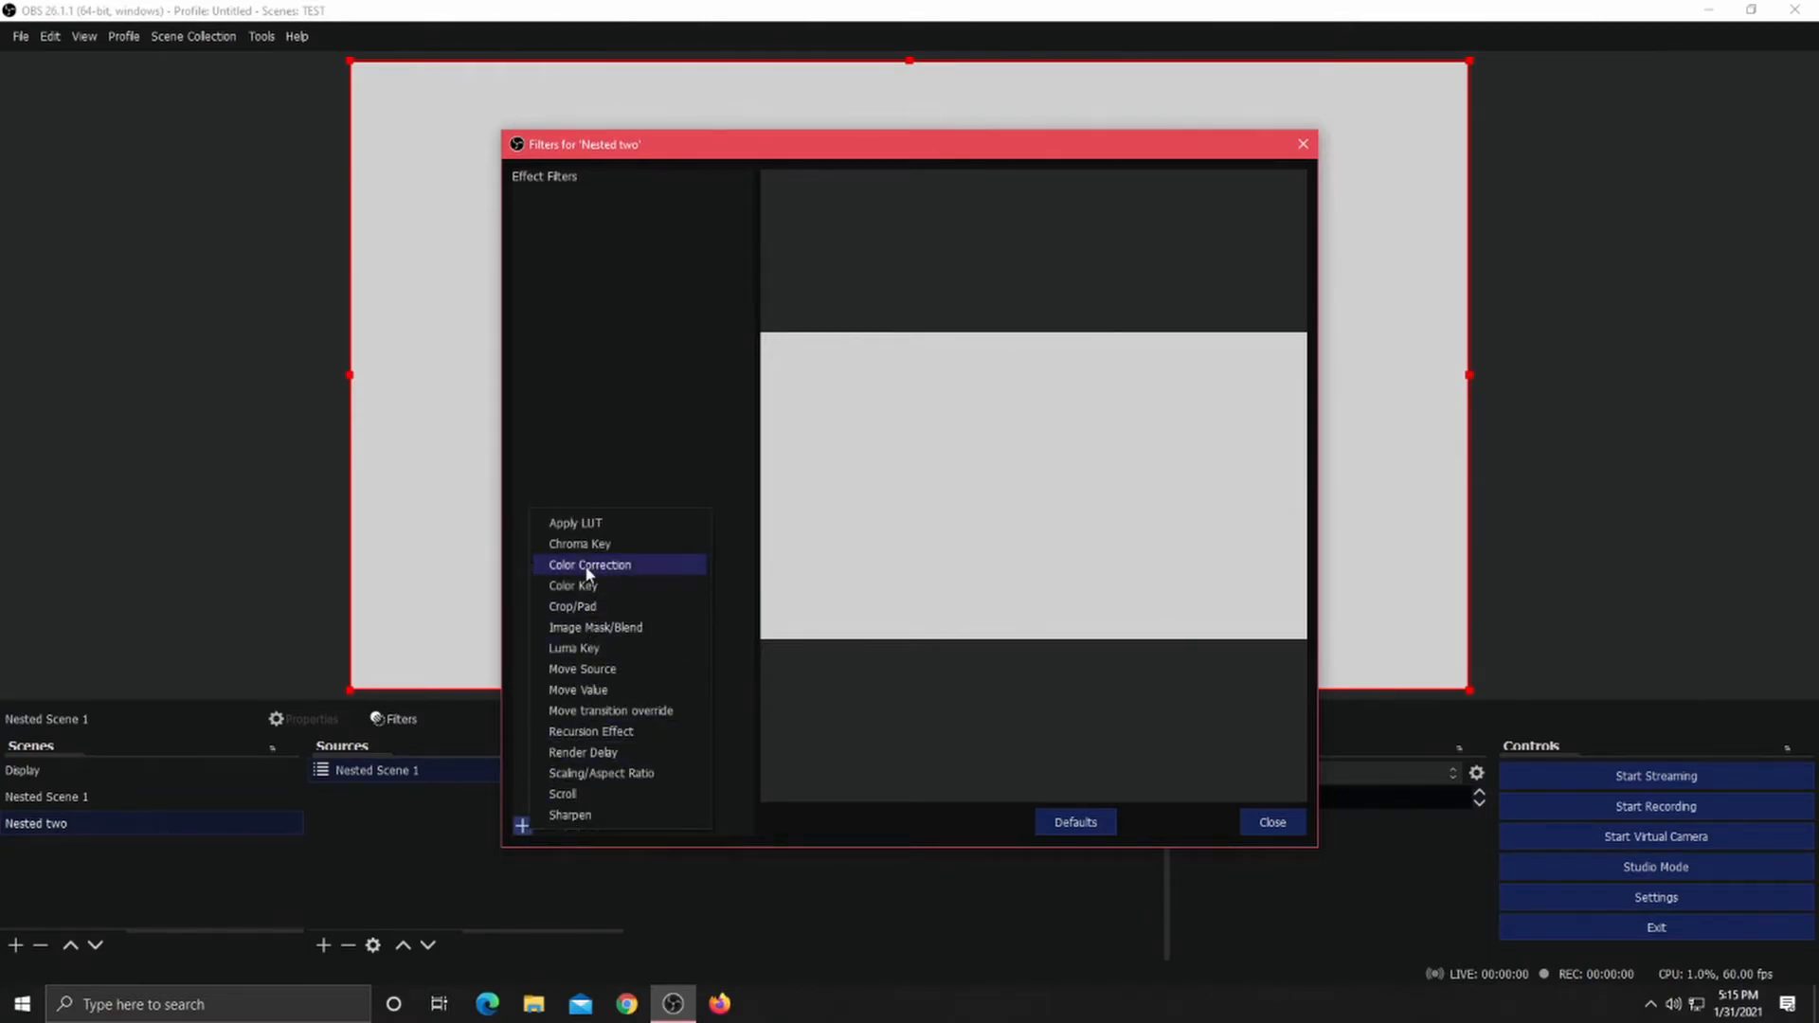
{"action": "left_click", "coordinate": [650, 561]}
{"action": "left_click", "coordinate": [879, 528]}
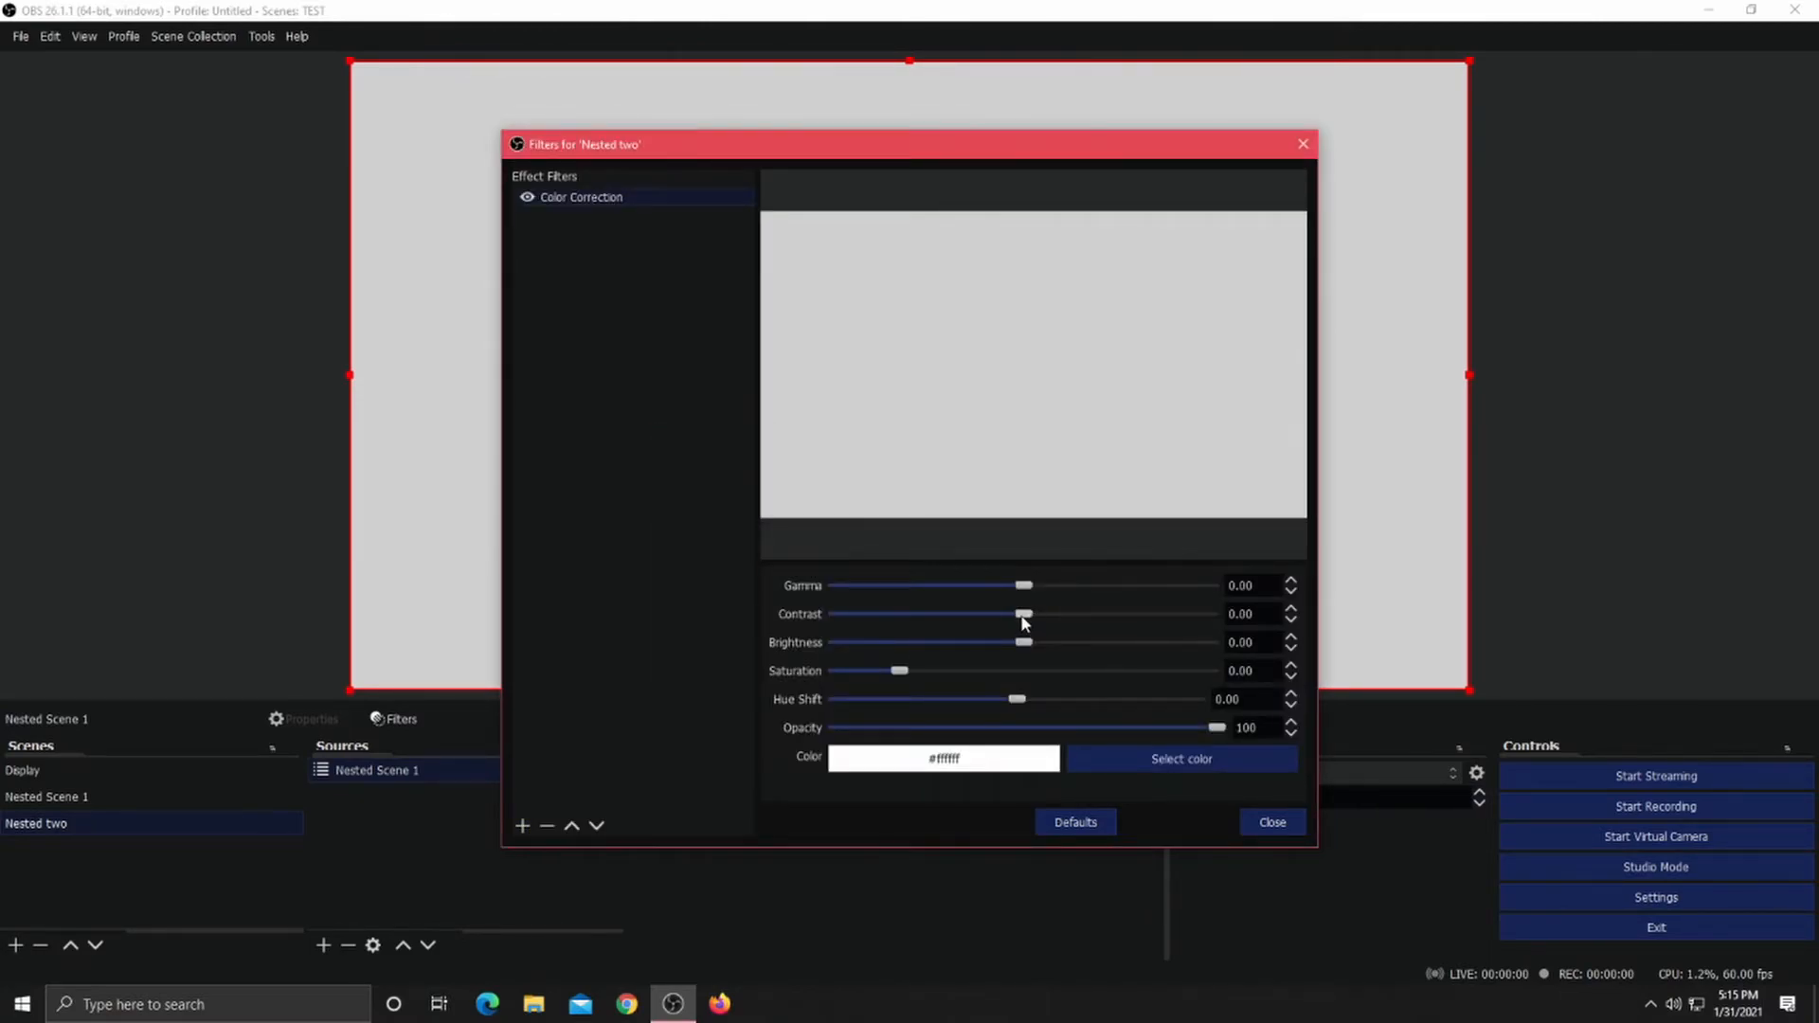
{"action": "left_click_drag", "start_coordinate": [1016, 617], "coordinate": [888, 613]}
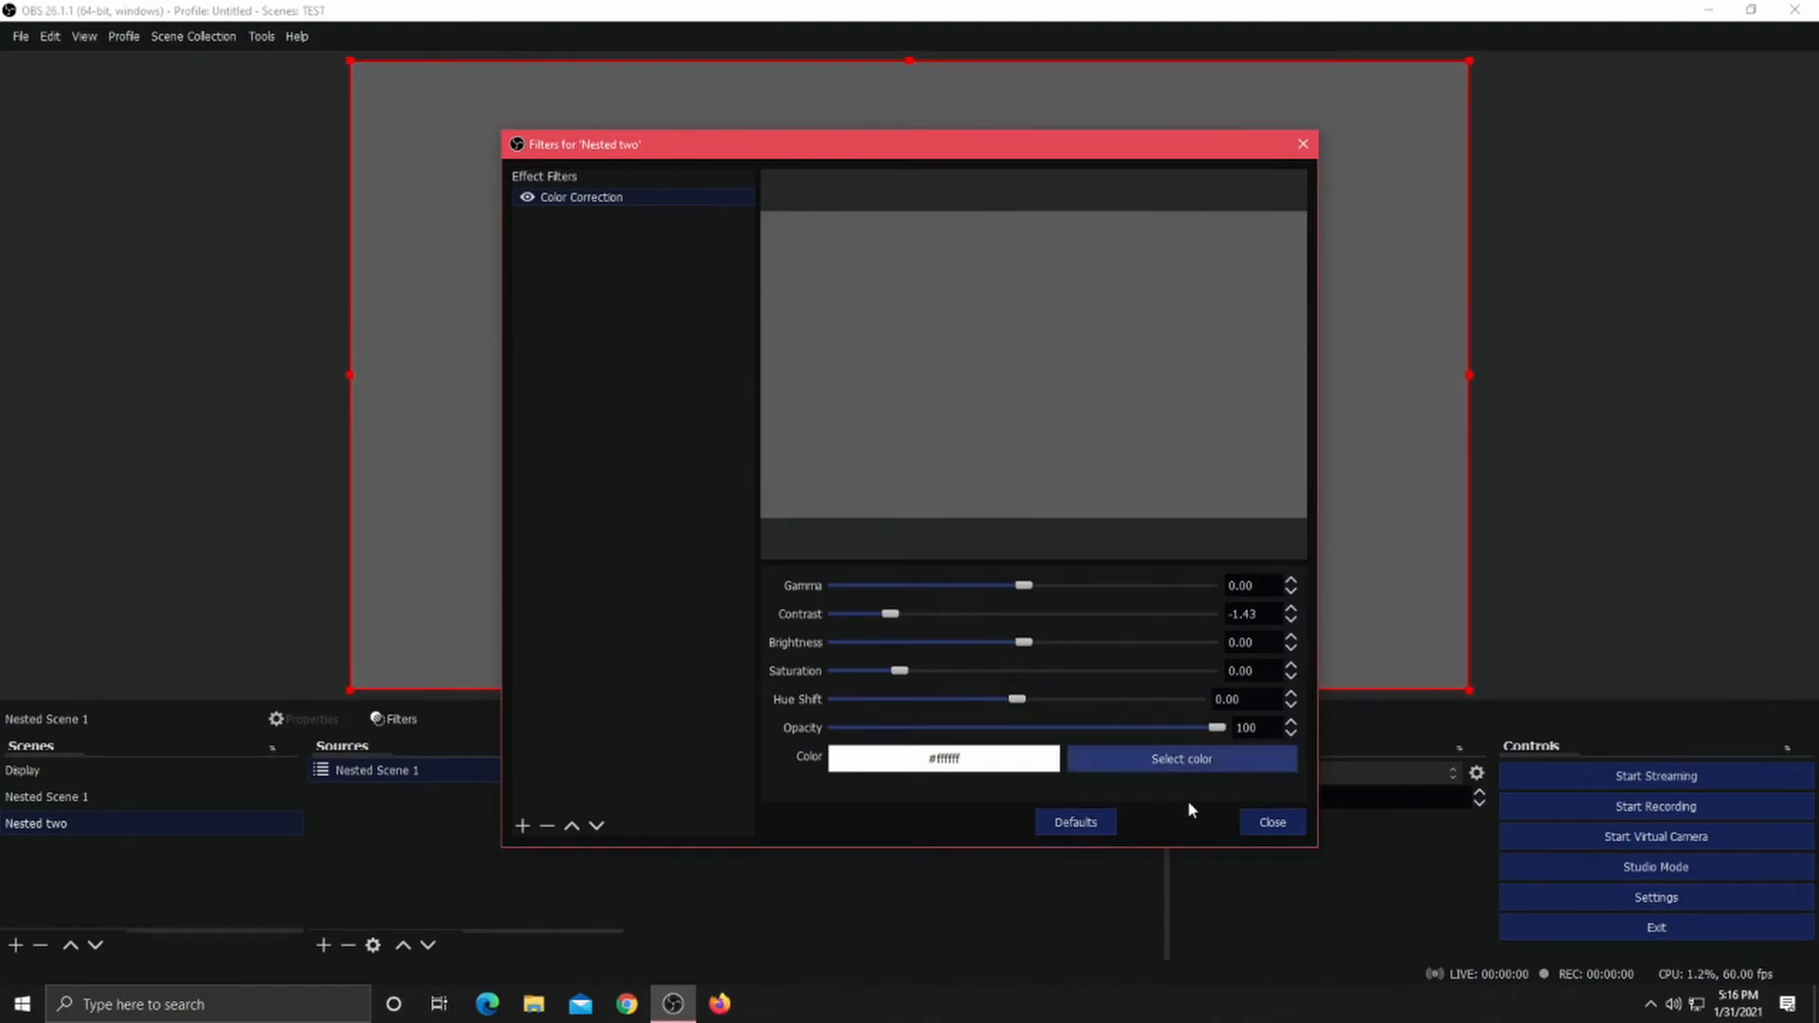
Close the filter settings and add the existing Nested two scene to the Display scene as a Scene source.
{"action": "left_click", "coordinate": [1272, 823]}
{"action": "left_click", "coordinate": [133, 769]}
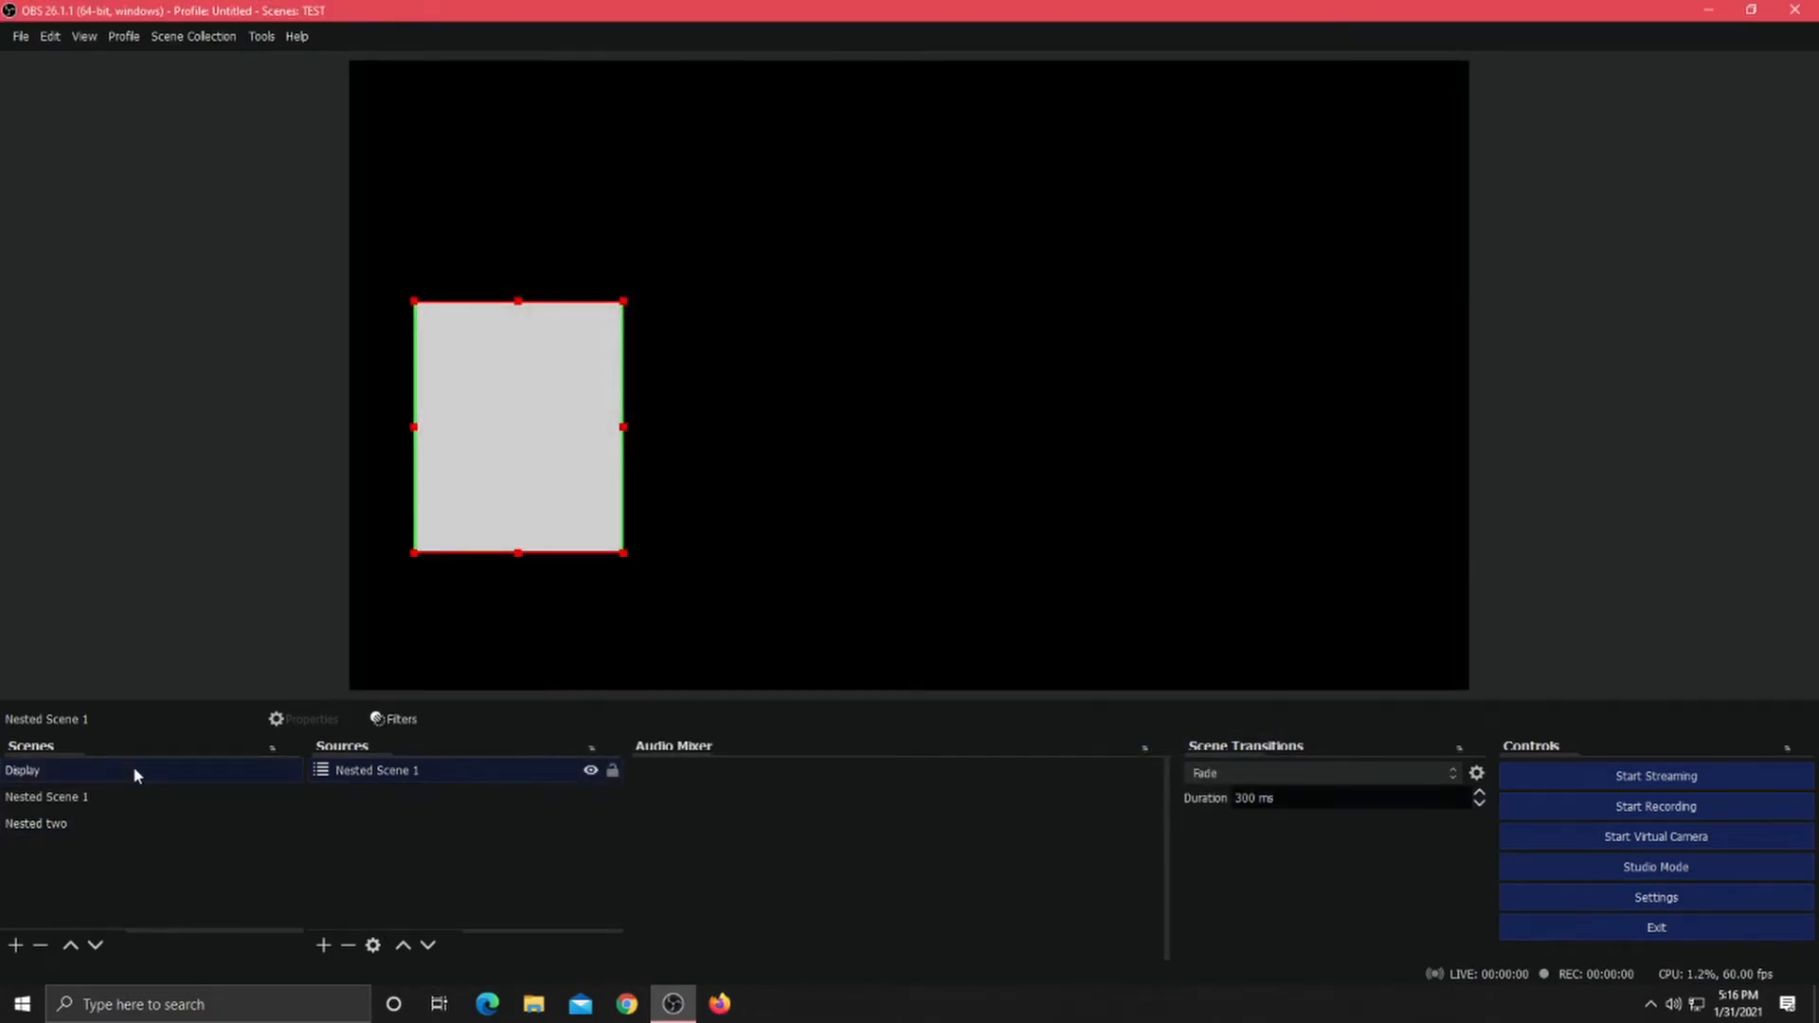
{"action": "right_click", "coordinate": [372, 848]}
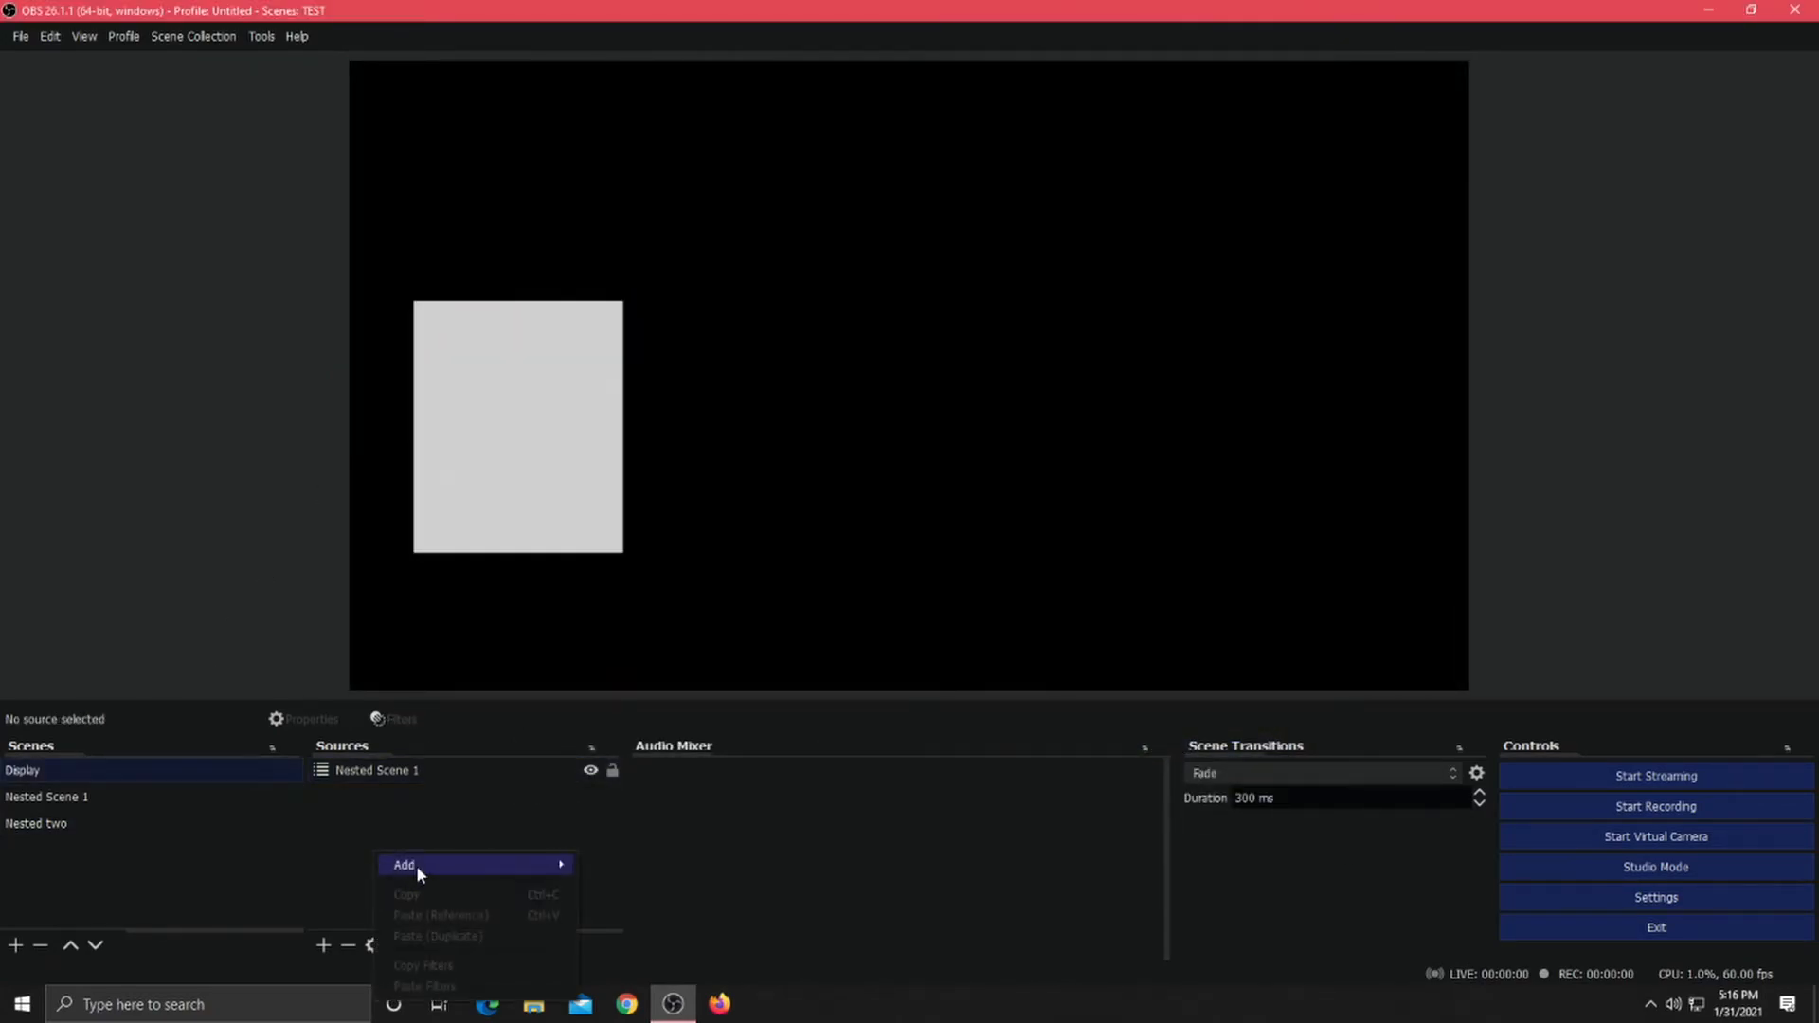
{"action": "mouse_move", "coordinate": [519, 862]}
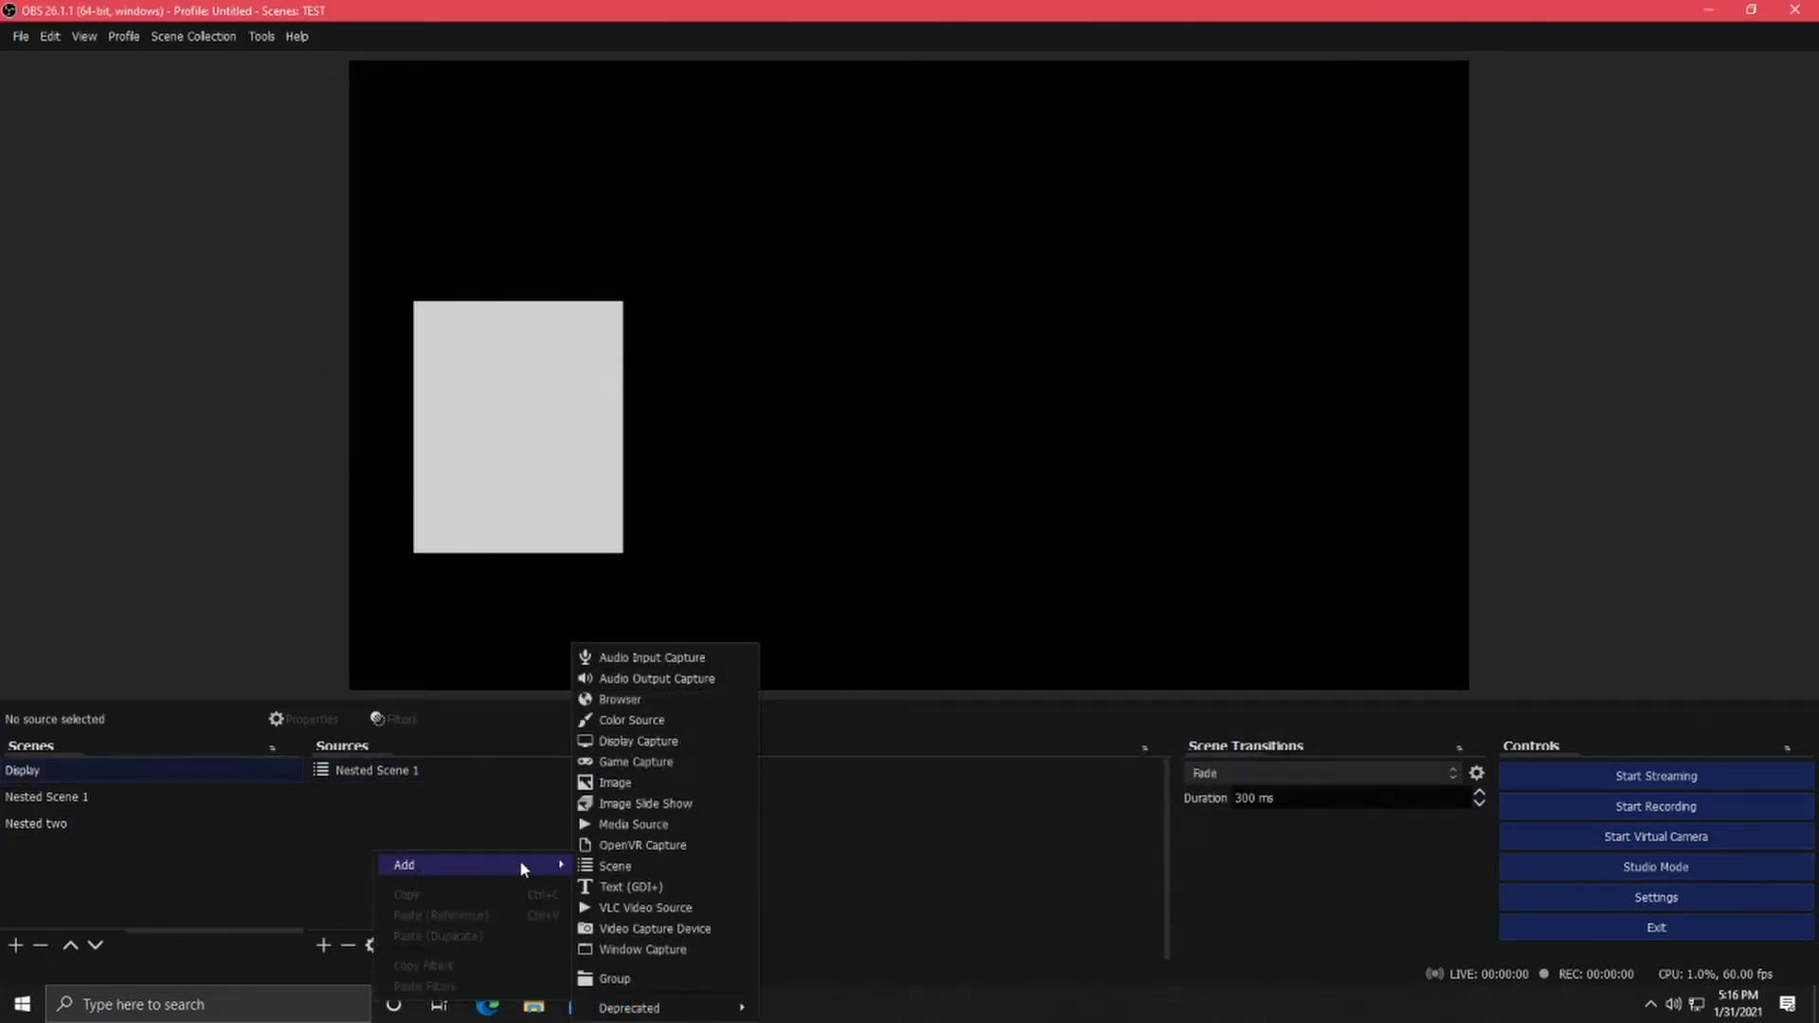
{"action": "left_click", "coordinate": [640, 862]}
{"action": "left_click", "coordinate": [796, 477]}
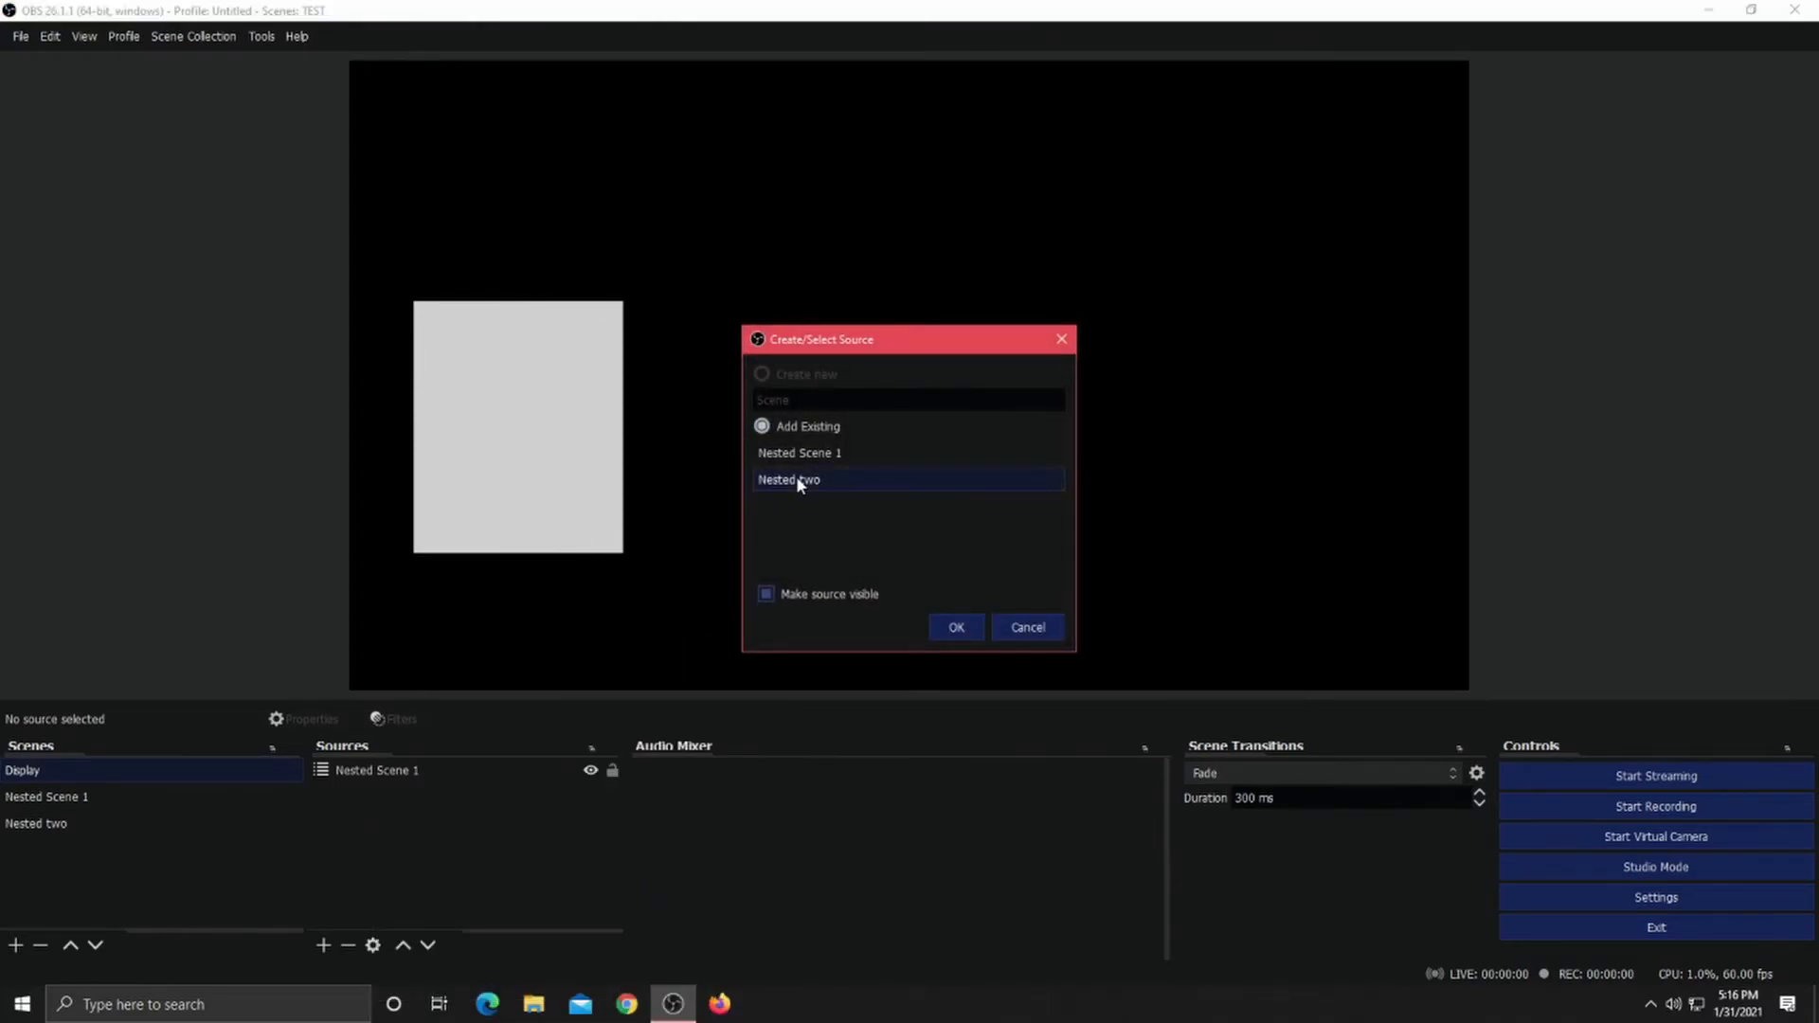
{"action": "left_click", "coordinate": [958, 621]}
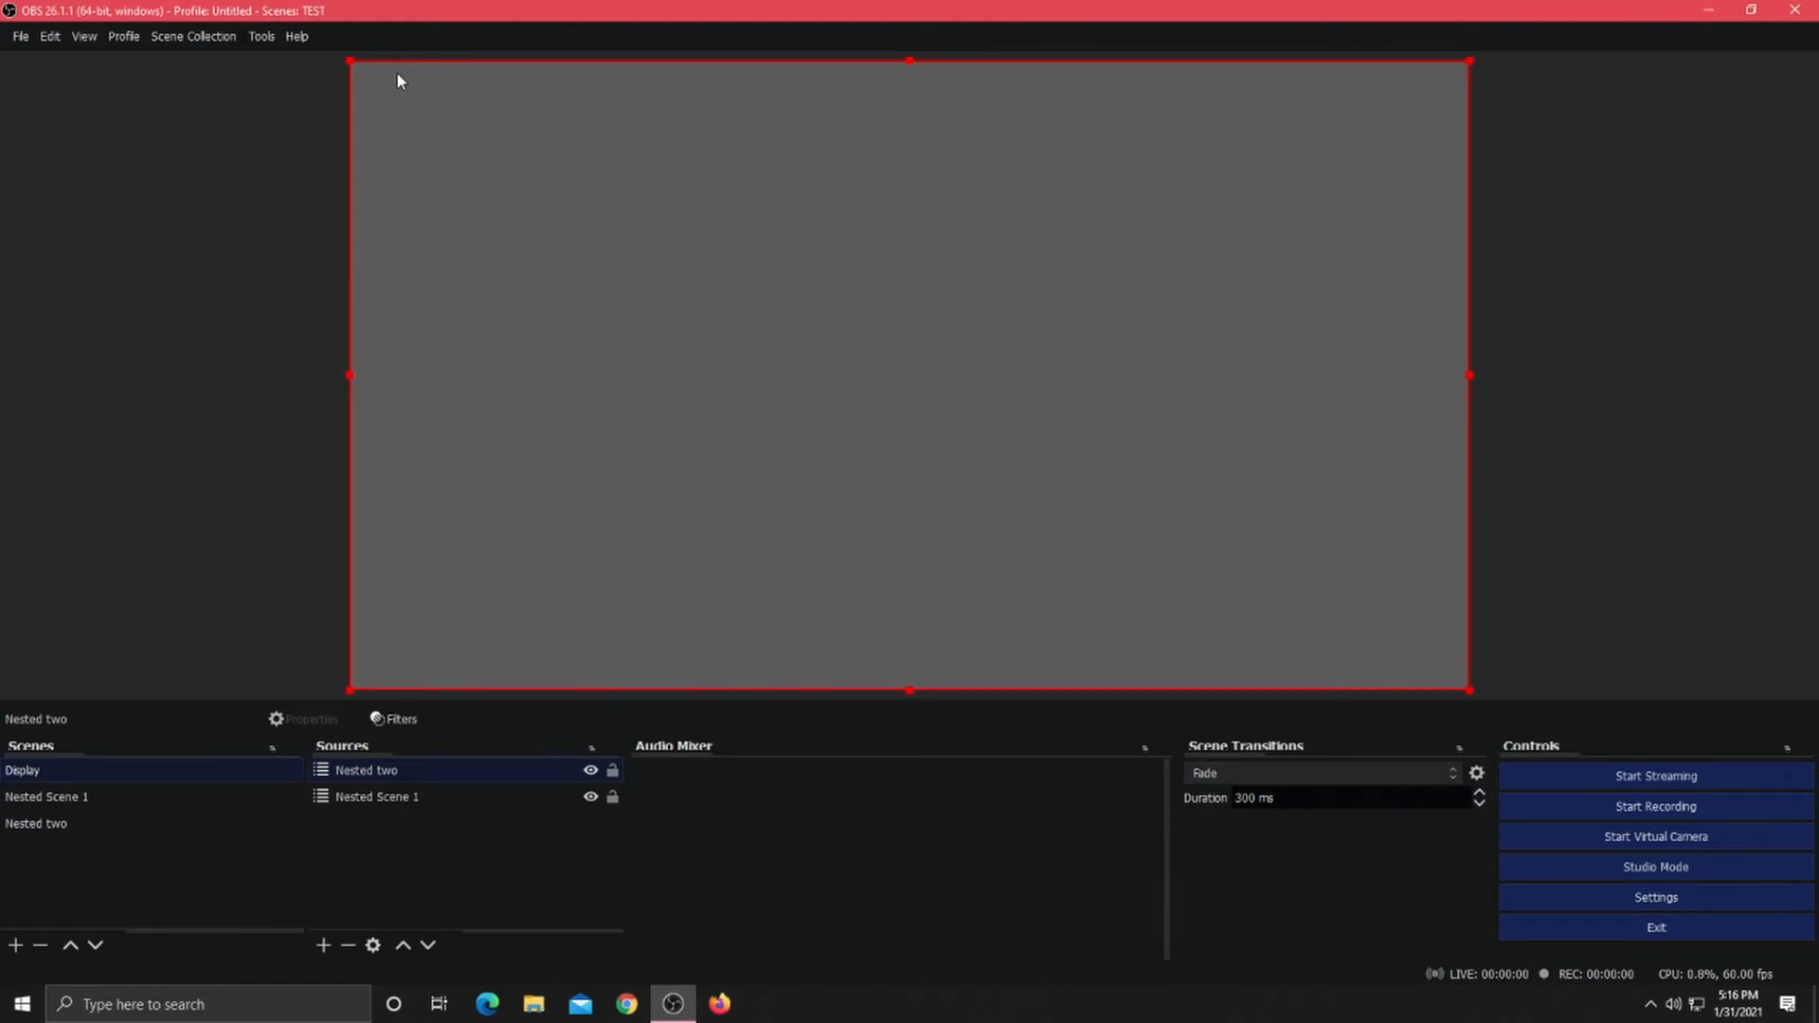
Scale the Nested two source down from its upper-left corner and place it beside the light grey Nested Scene 1 box.
{"action": "left_click_drag", "start_coordinate": [347, 62], "coordinate": [864, 310]}
{"action": "left_click_drag", "start_coordinate": [1084, 414], "coordinate": [973, 303]}
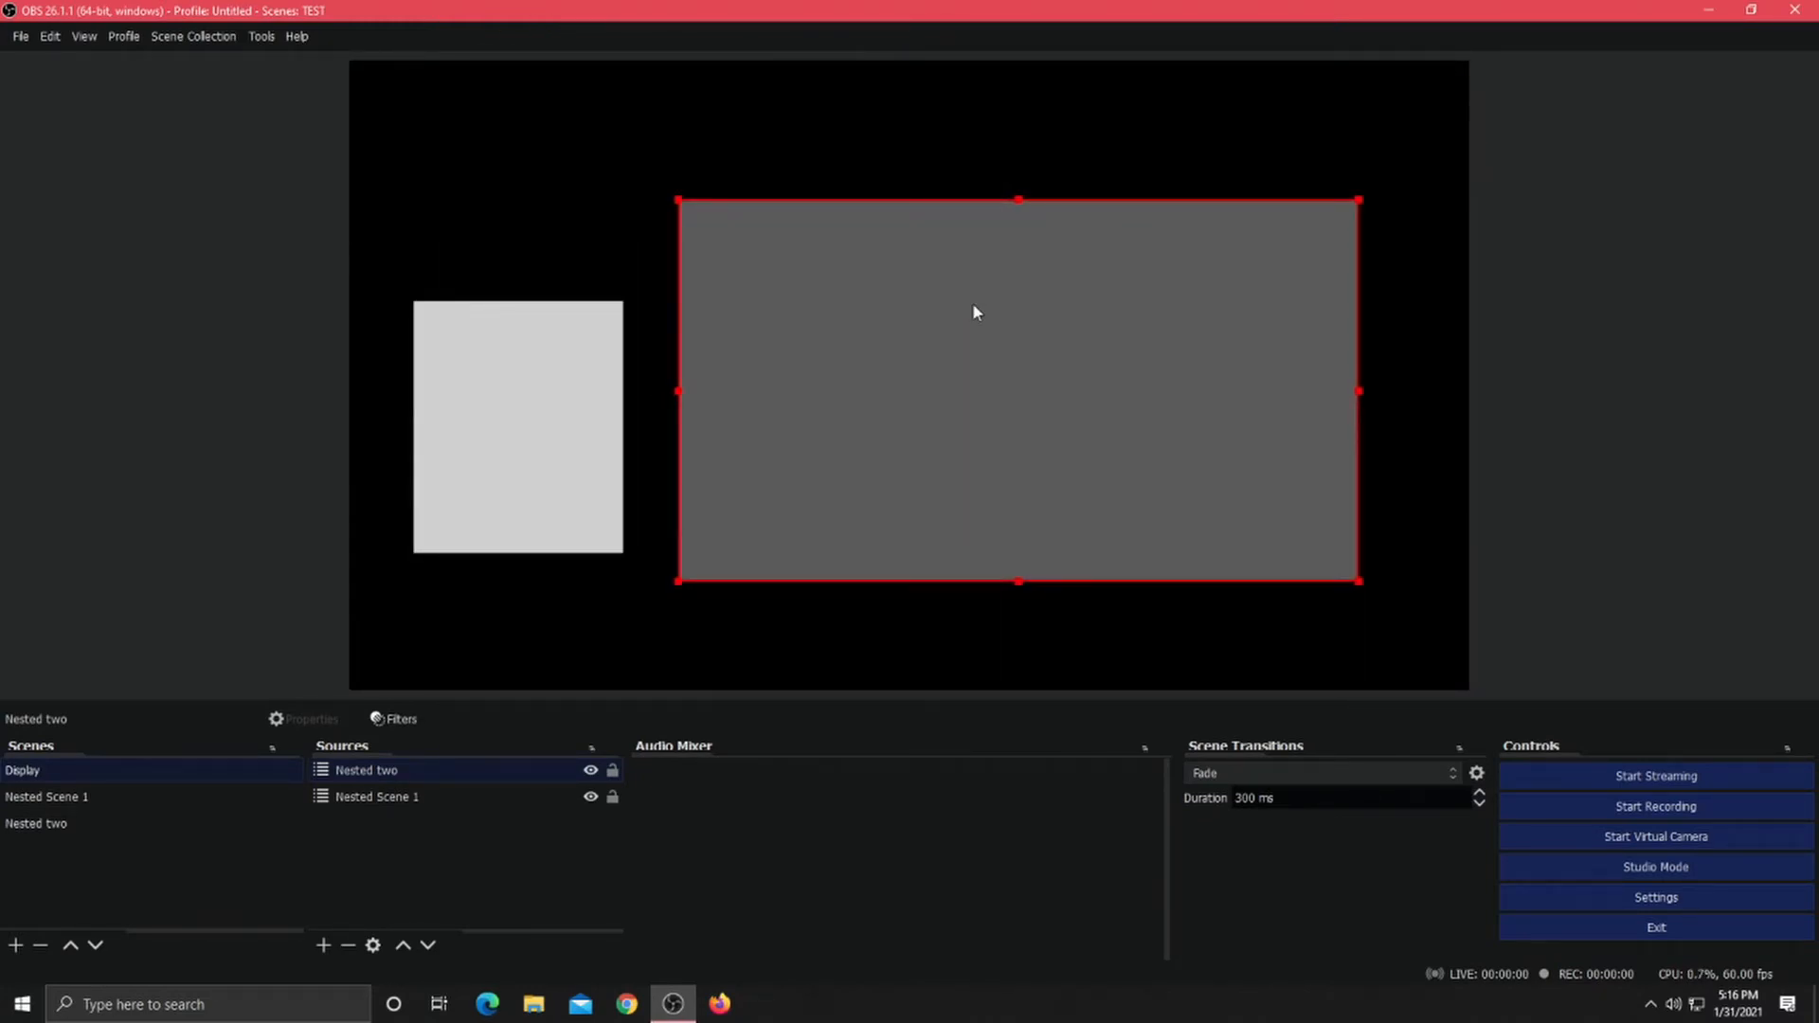
Compare the Nested Scene 1 and Nested two scenes, and in Display shrink Nested two further and move it closer to the Nested Scene 1 box.
{"action": "left_click", "coordinate": [45, 801]}
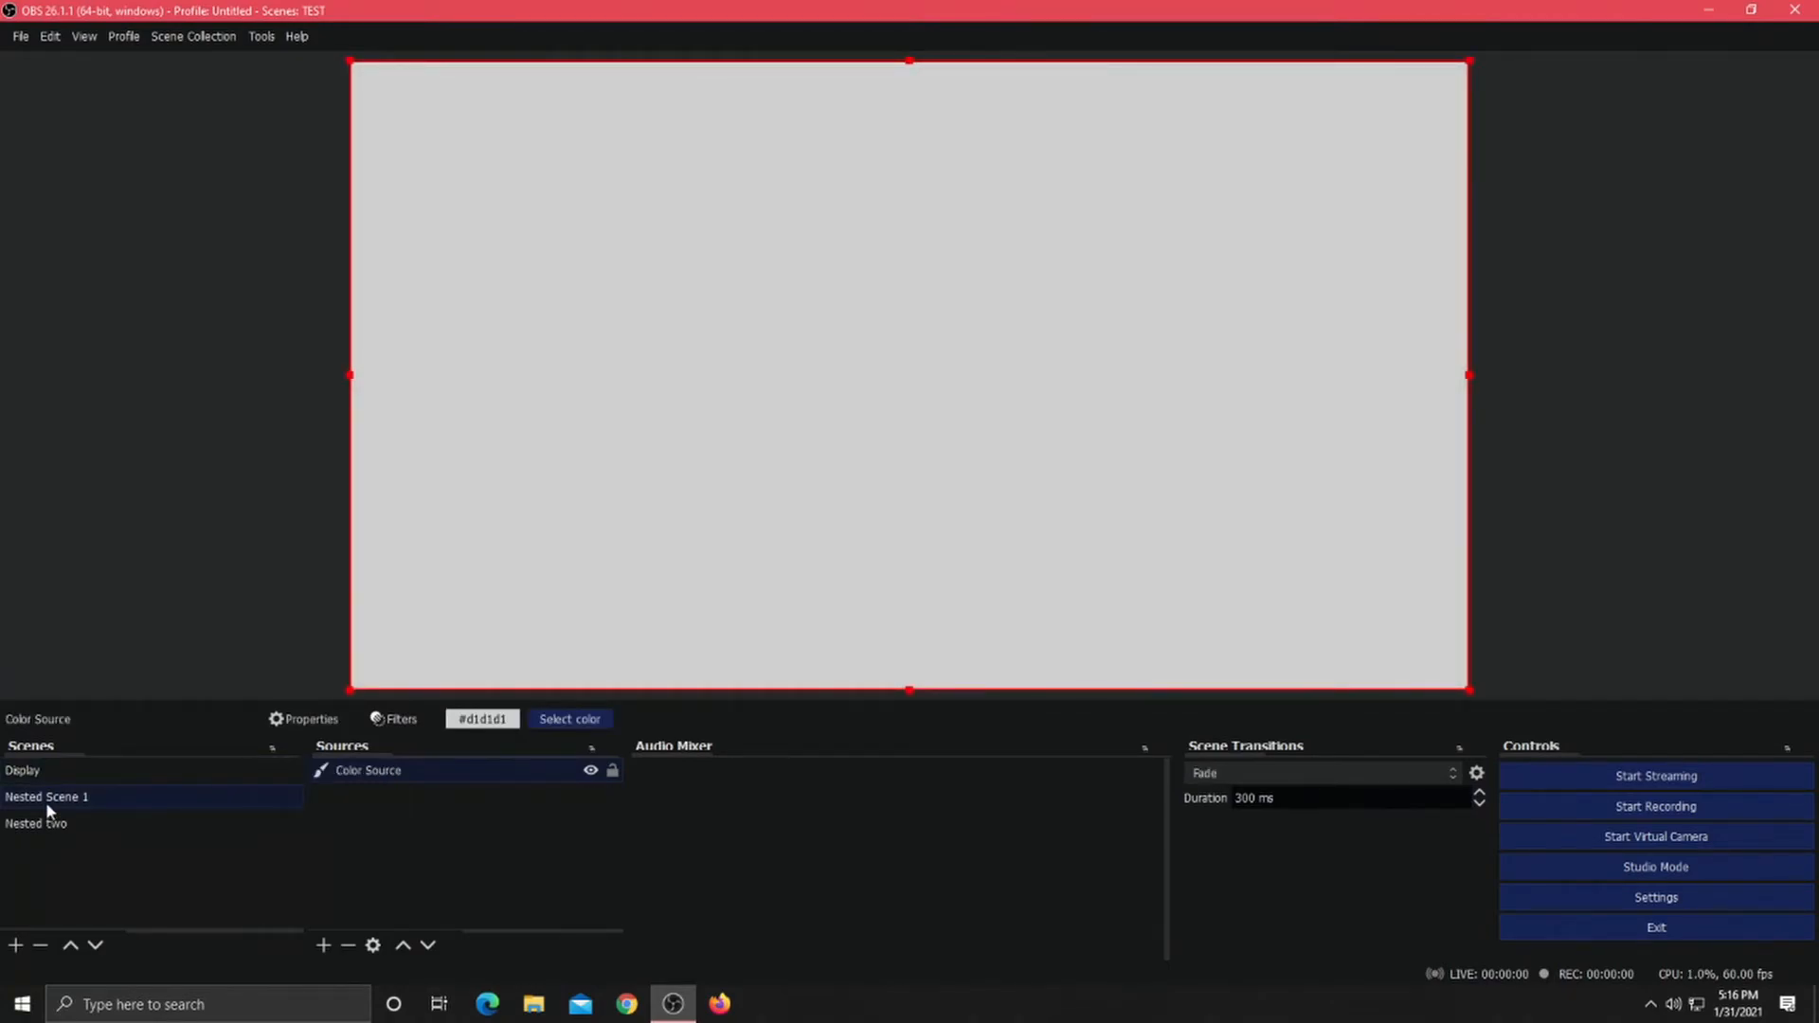
{"action": "left_click", "coordinate": [48, 820]}
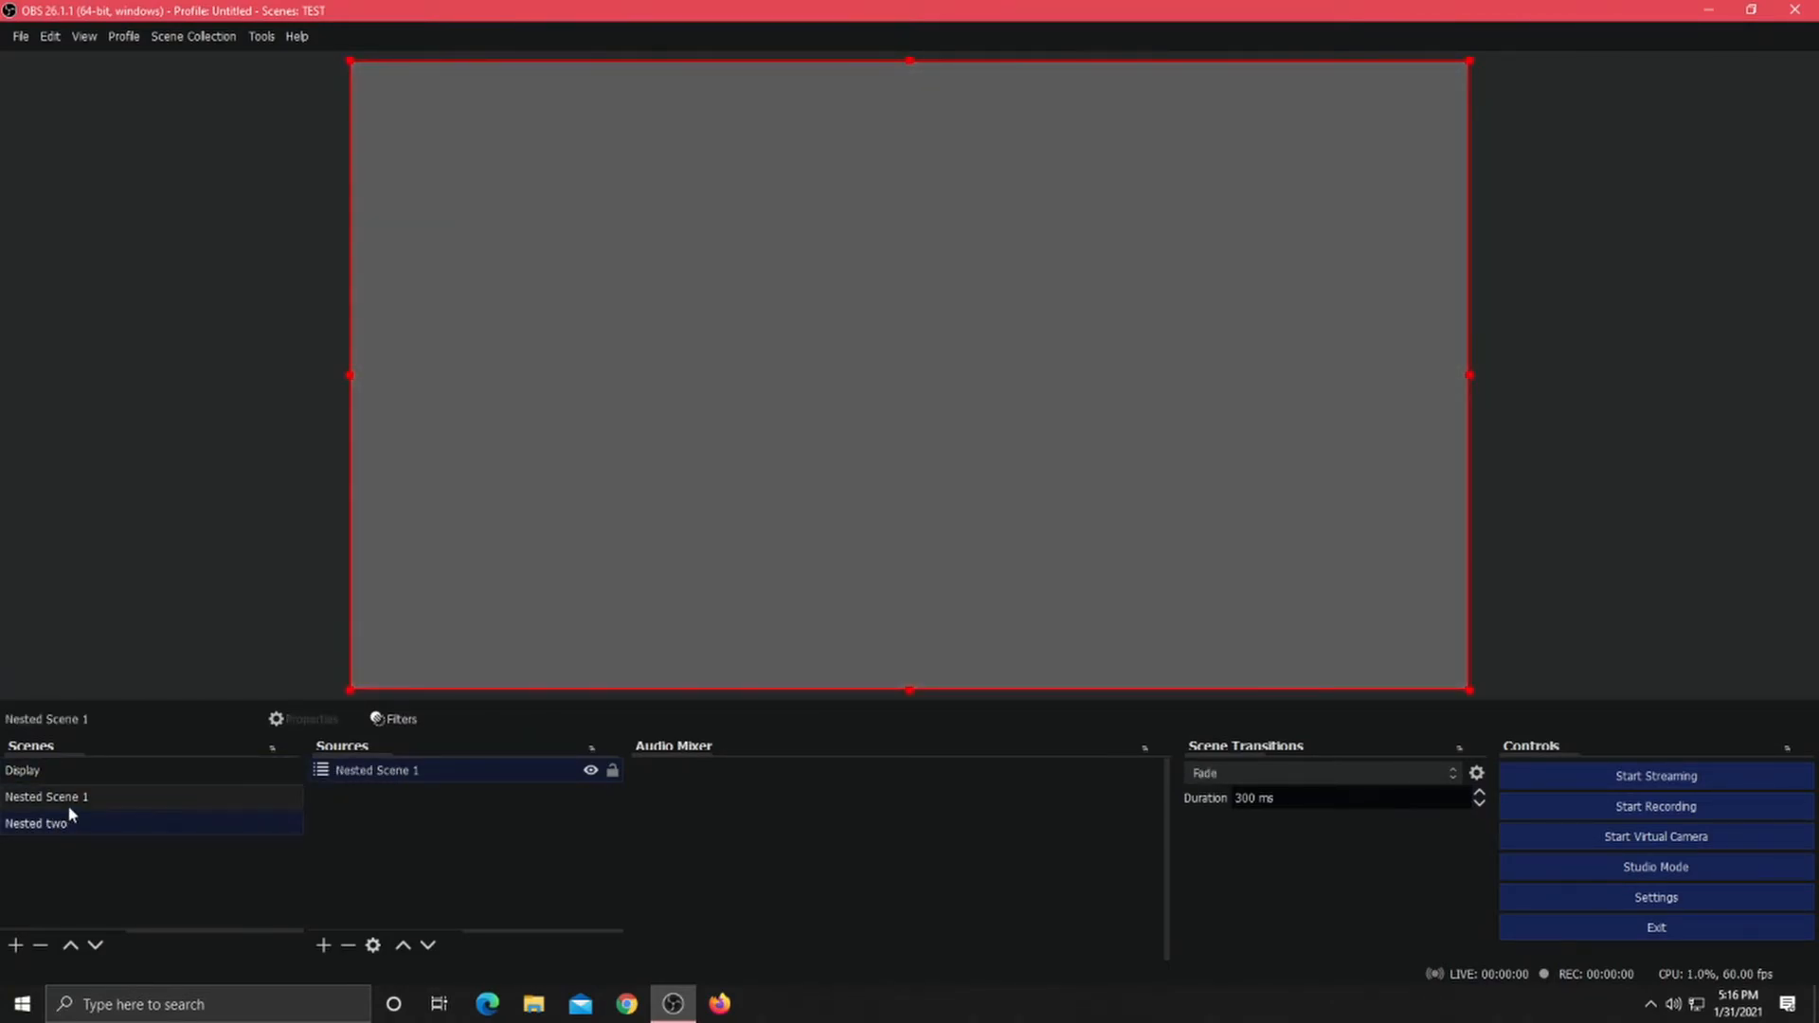
{"action": "left_click", "coordinate": [76, 800]}
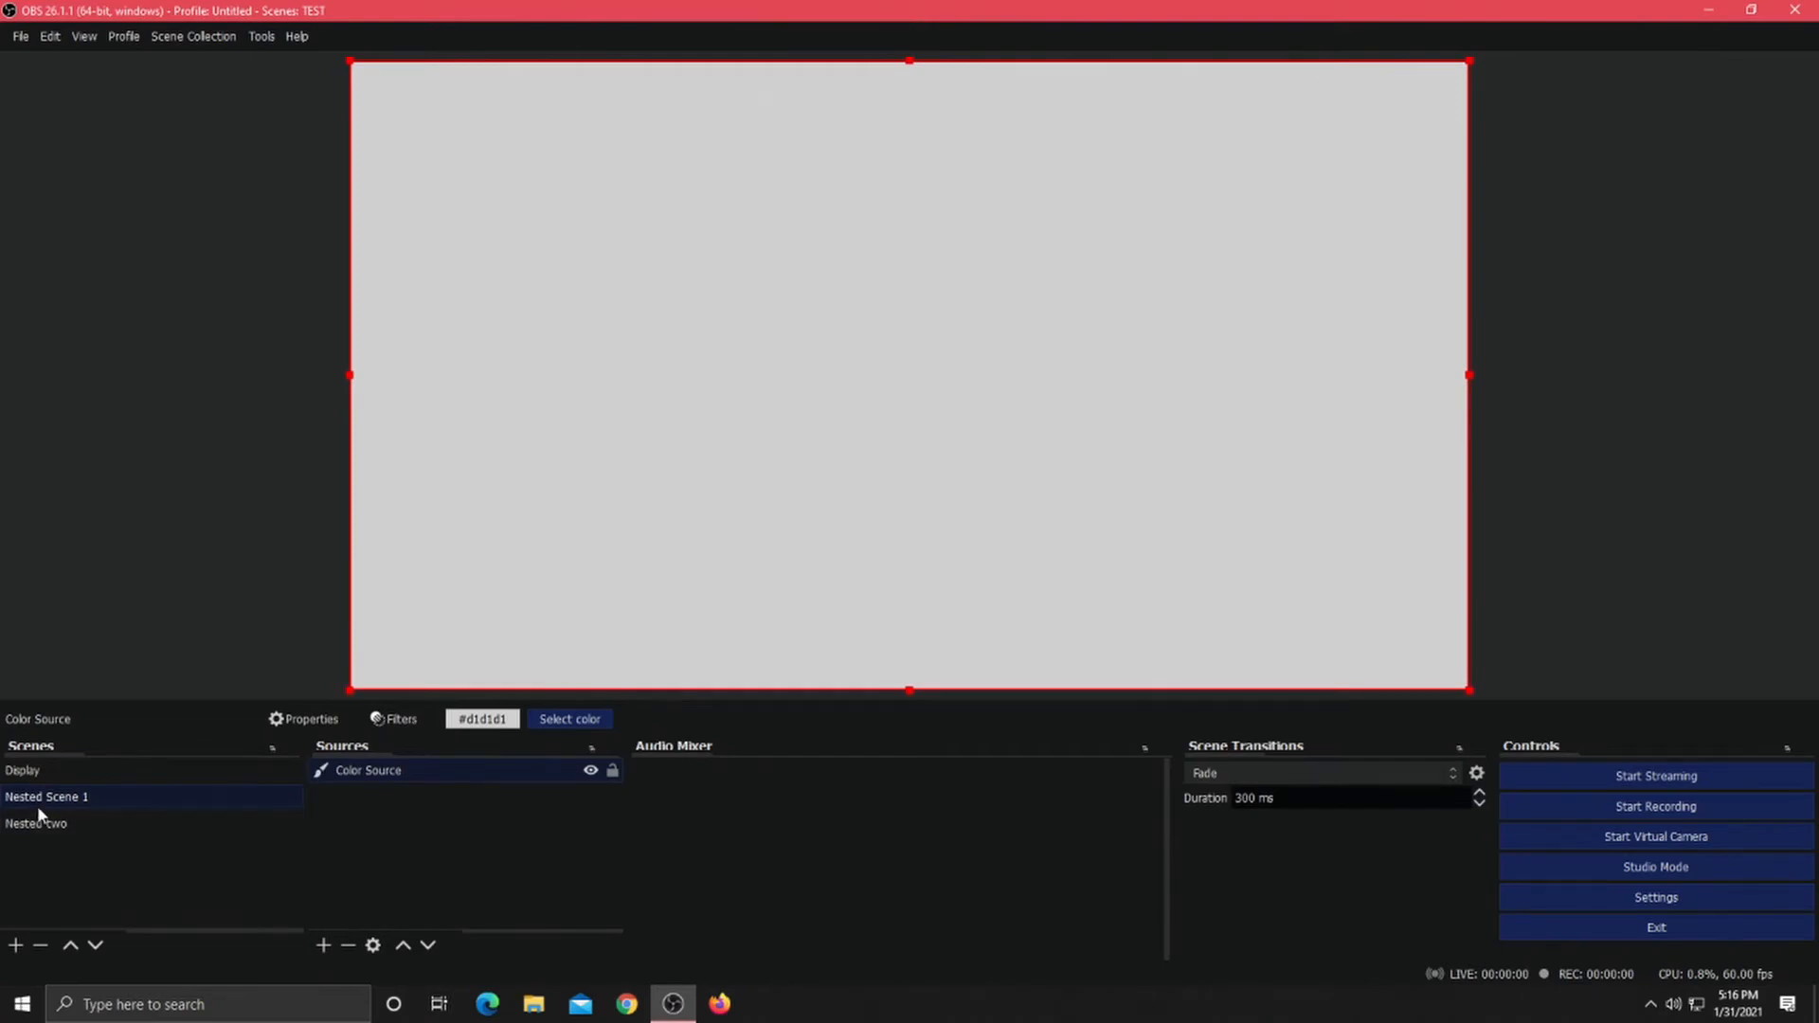
{"action": "left_click", "coordinate": [37, 821]}
{"action": "left_click", "coordinate": [59, 771]}
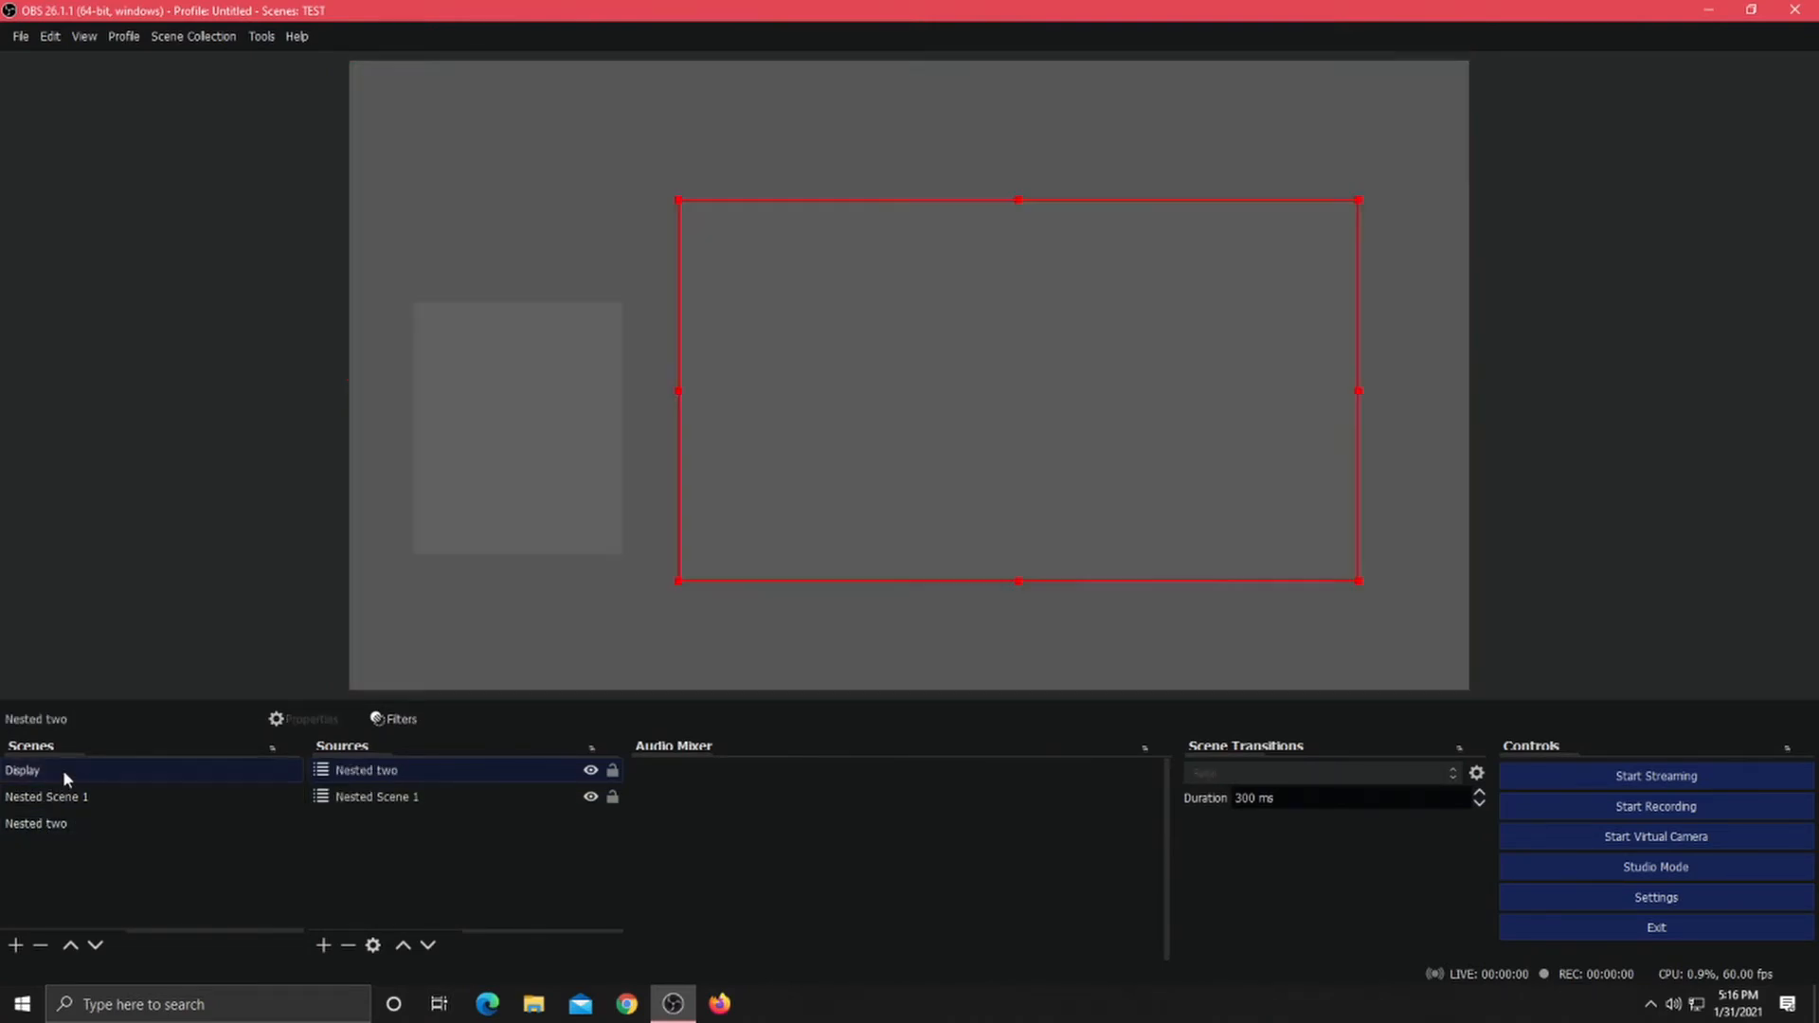
{"action": "left_click_drag", "start_coordinate": [676, 198], "coordinate": [849, 292]}
{"action": "left_click_drag", "start_coordinate": [1092, 385], "coordinate": [982, 353]}
Bring up the available actions for the Color Source in Nested Scene 1.
{"action": "left_click", "coordinate": [42, 797]}
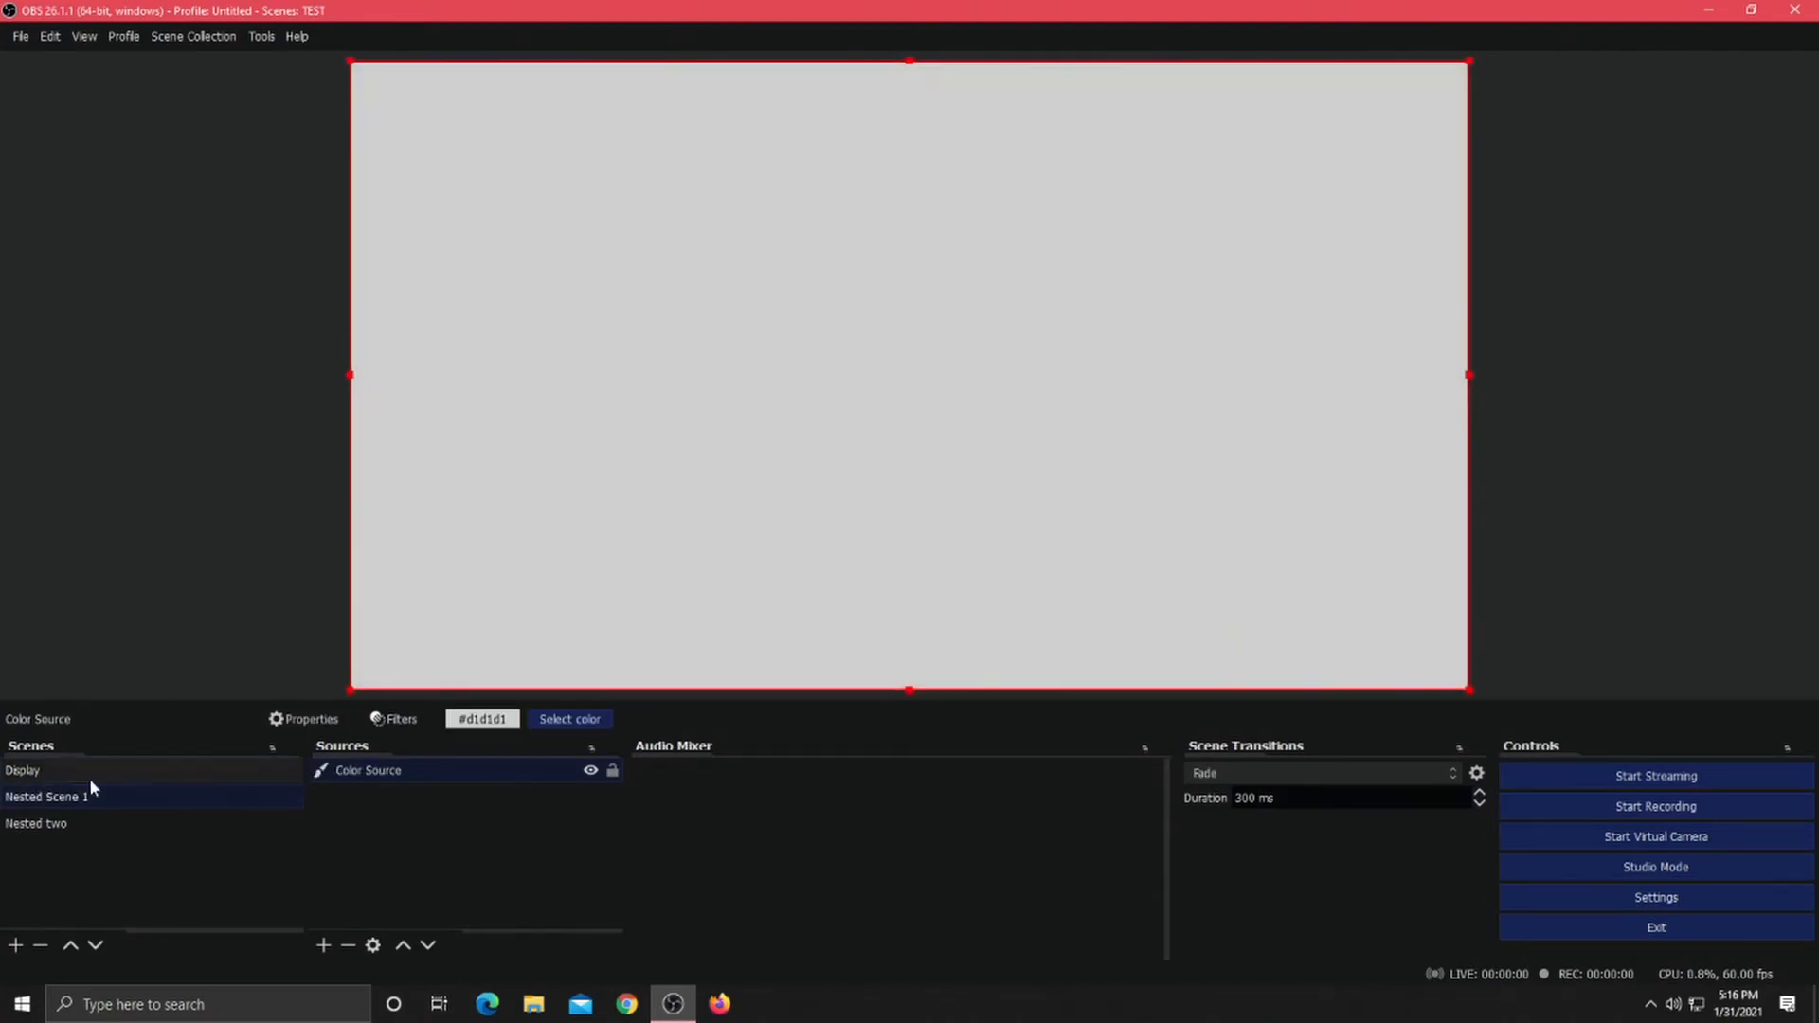
{"action": "right_click", "coordinate": [375, 773]}
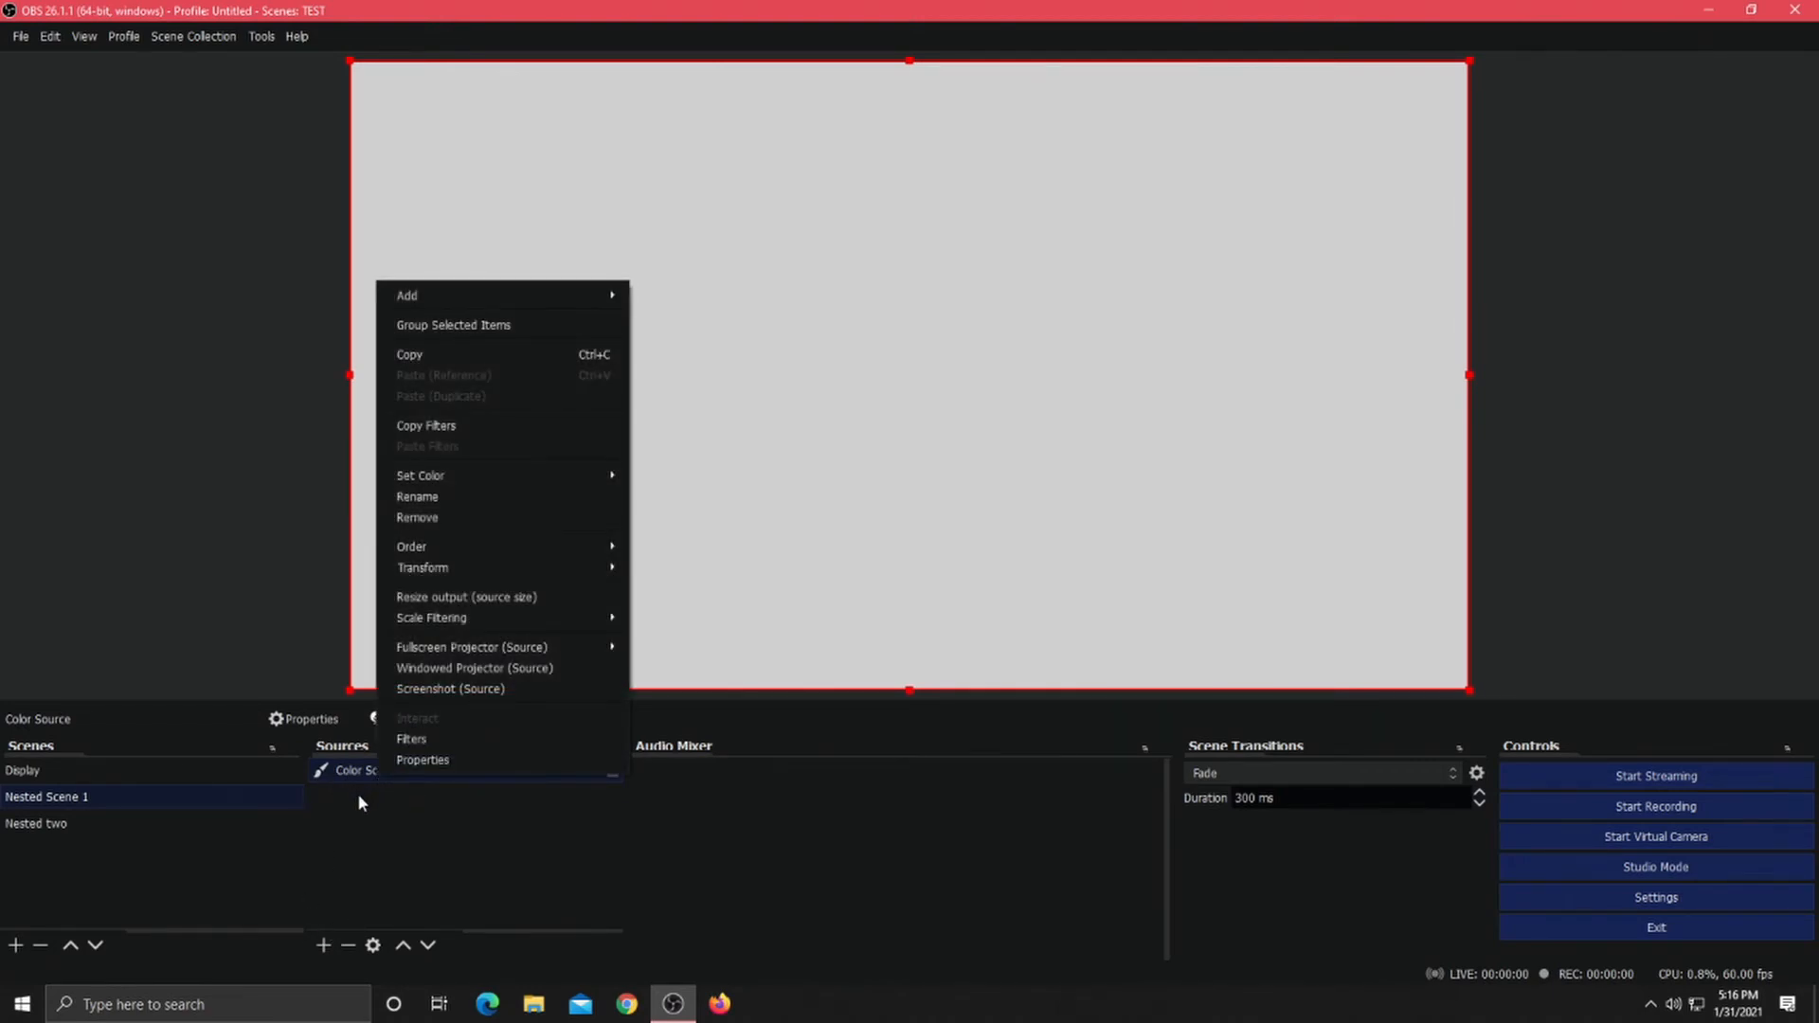